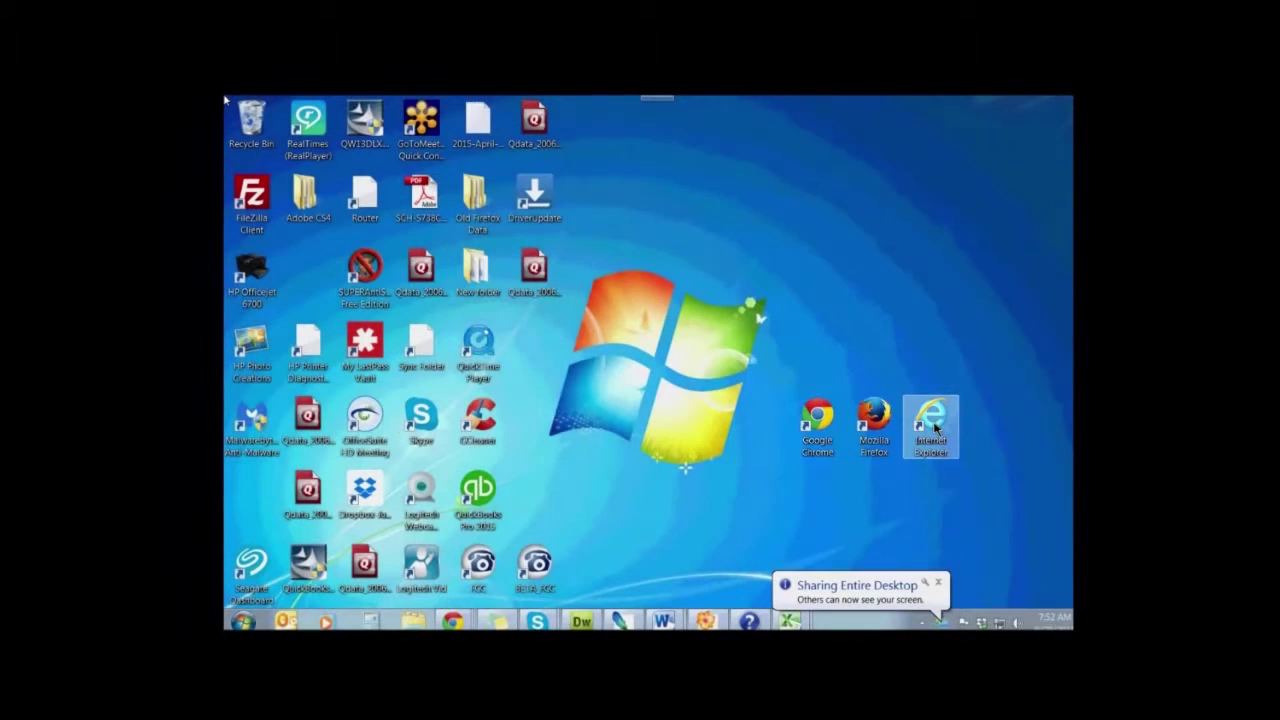
Launch Chrome and open a second tab, then return to the first tab
double_click(815, 445)
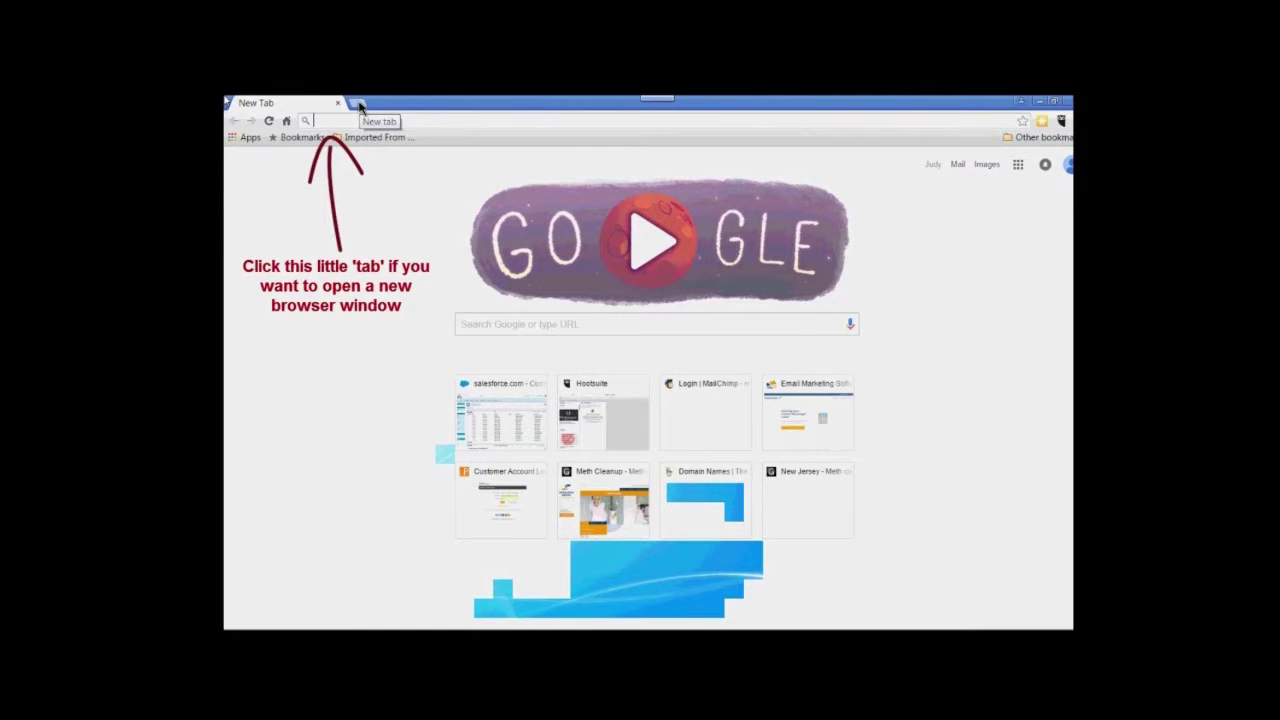
click(358, 104)
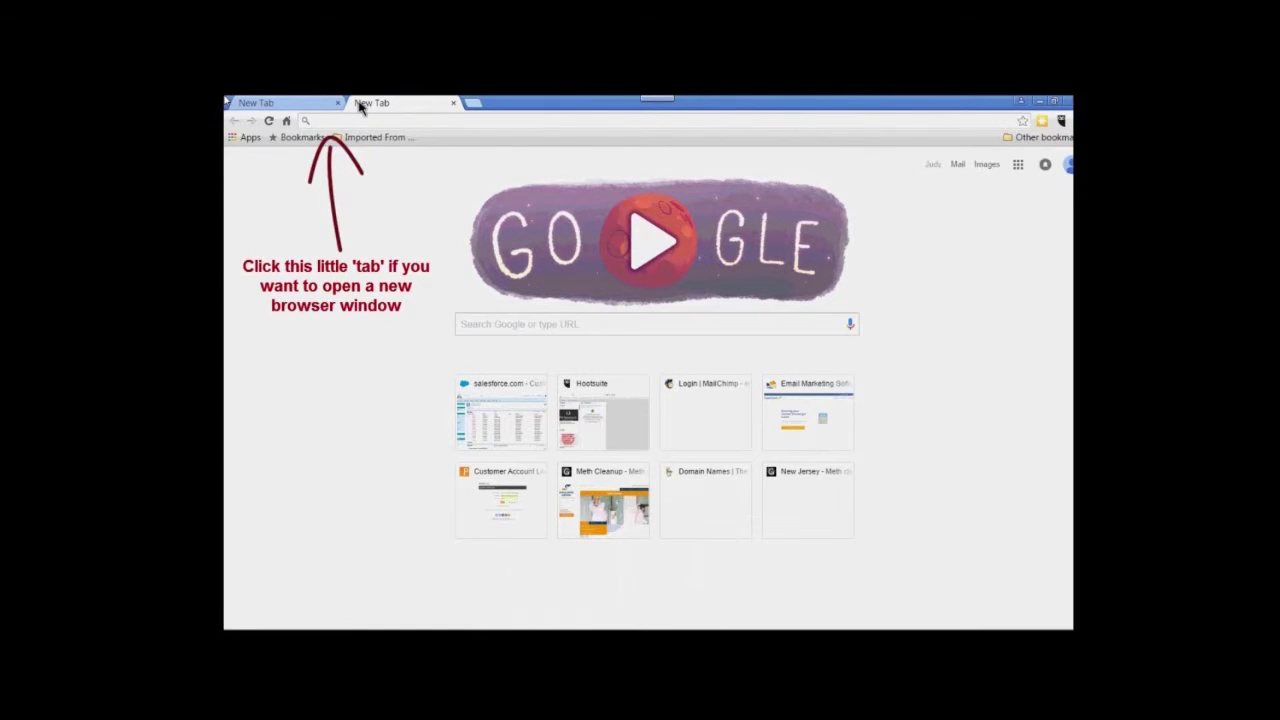
click(302, 104)
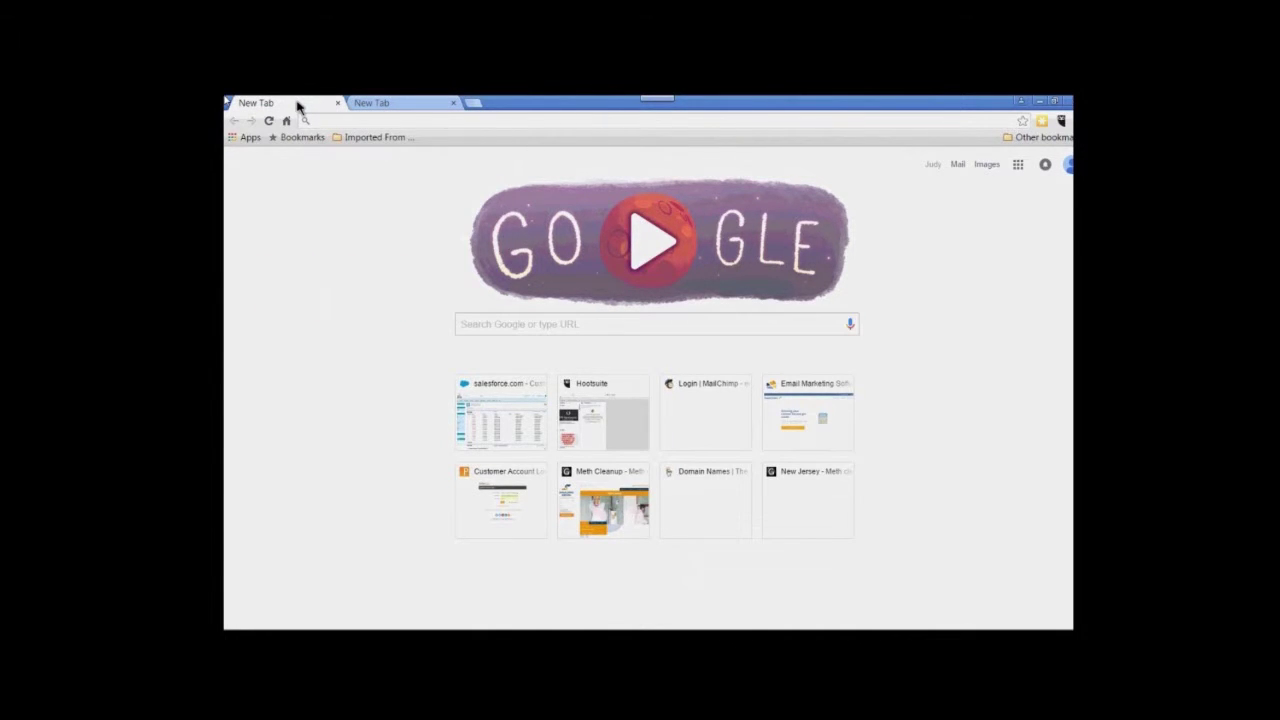
Search Google for 'how to set up an itunes account' and open the Apple Support result
click(514, 322)
text(how)
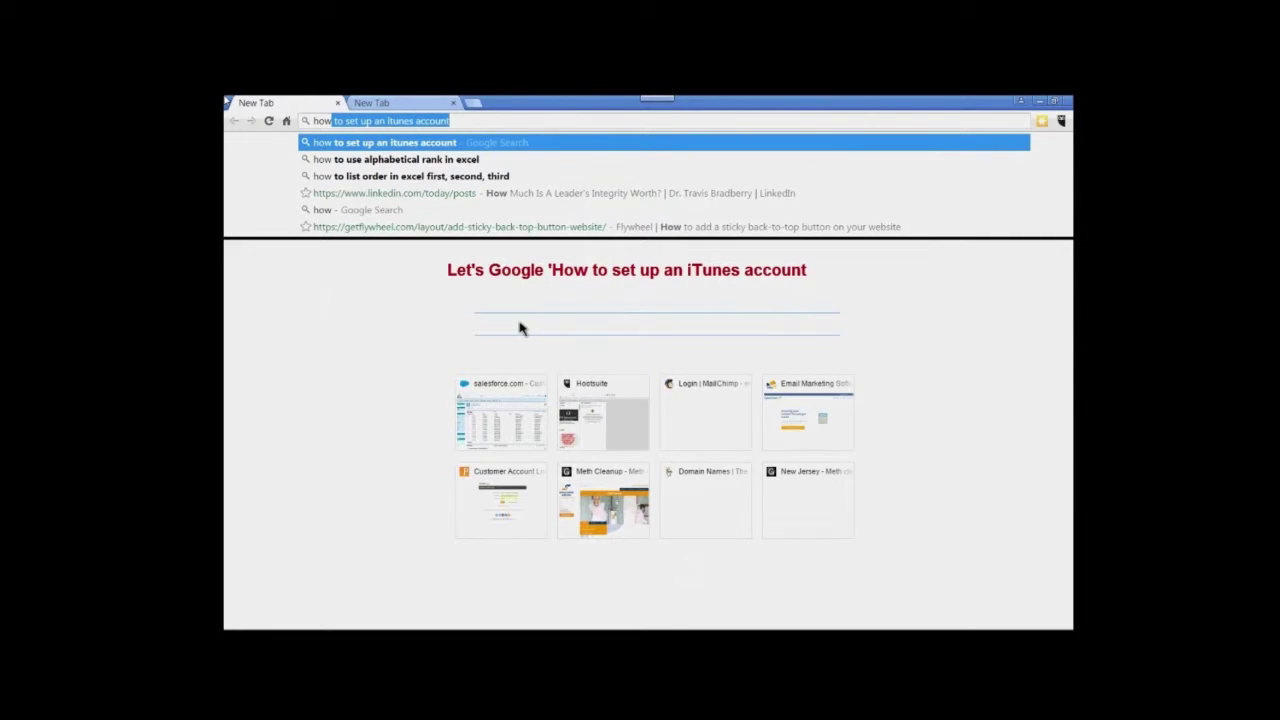
key(Return)
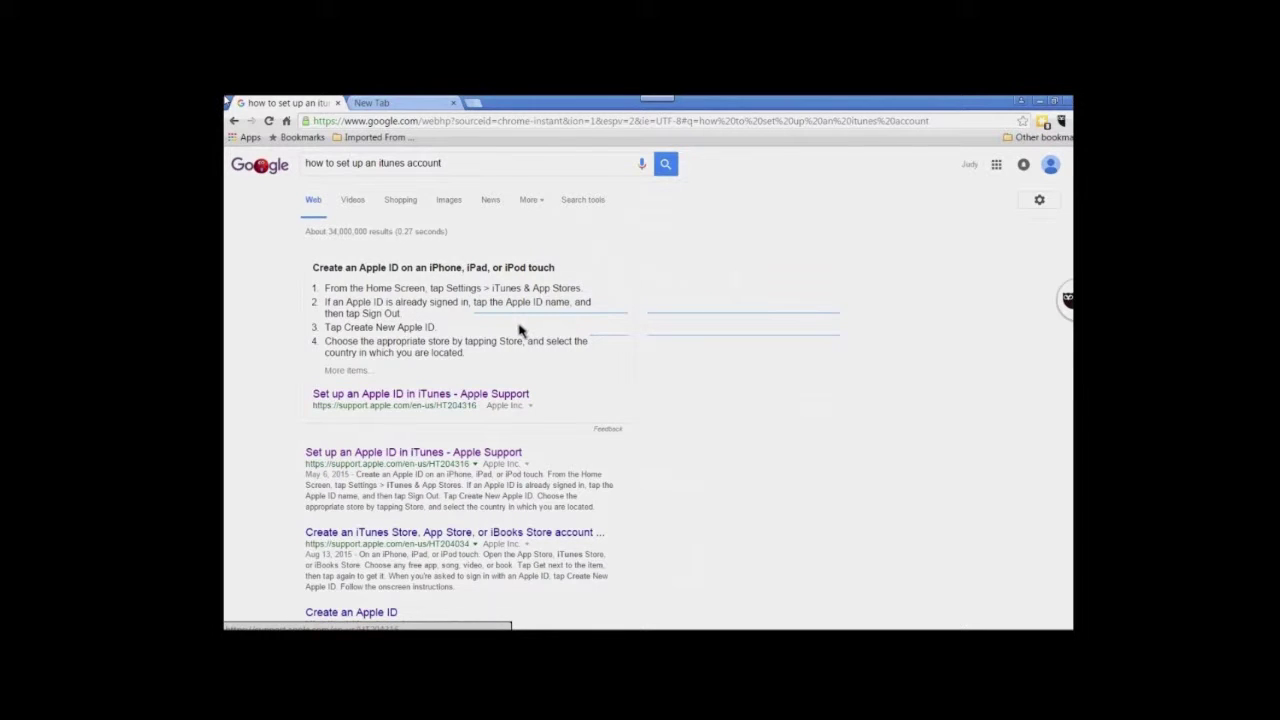
click(507, 452)
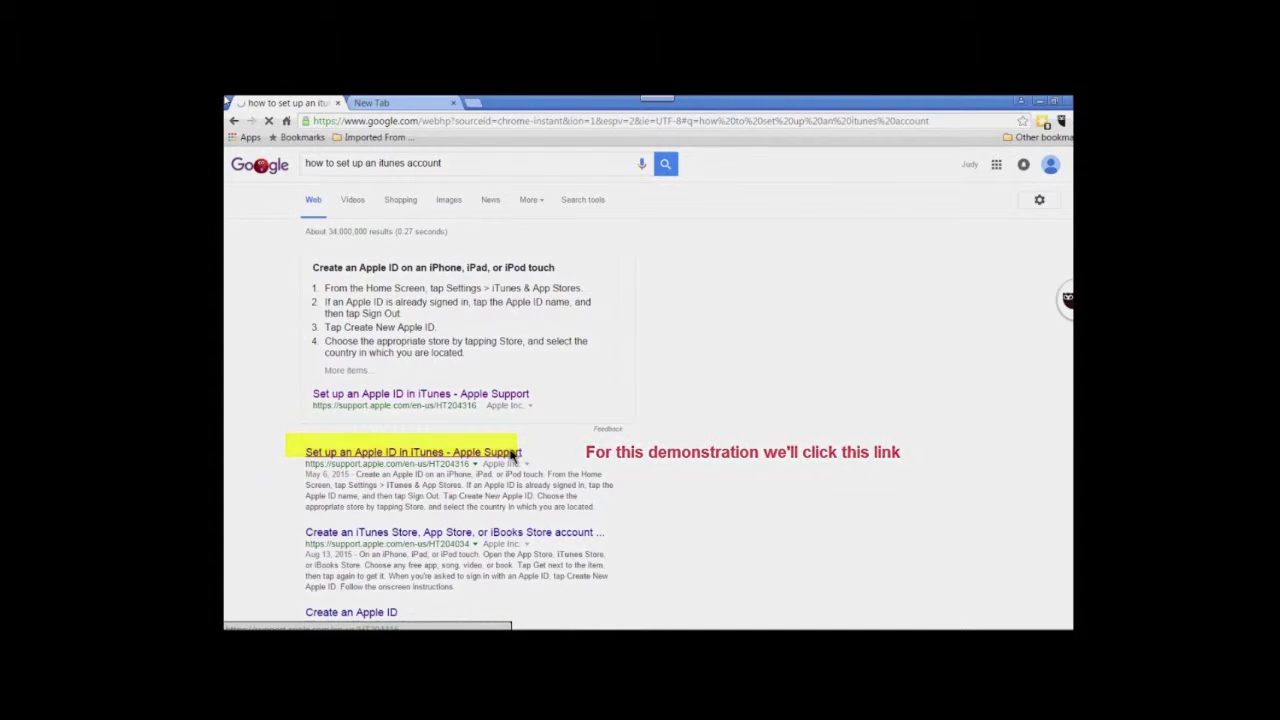
Follow the 'Set up an Apple ID in iTunes' article's computer instructions to the iTunes download page
click(511, 454)
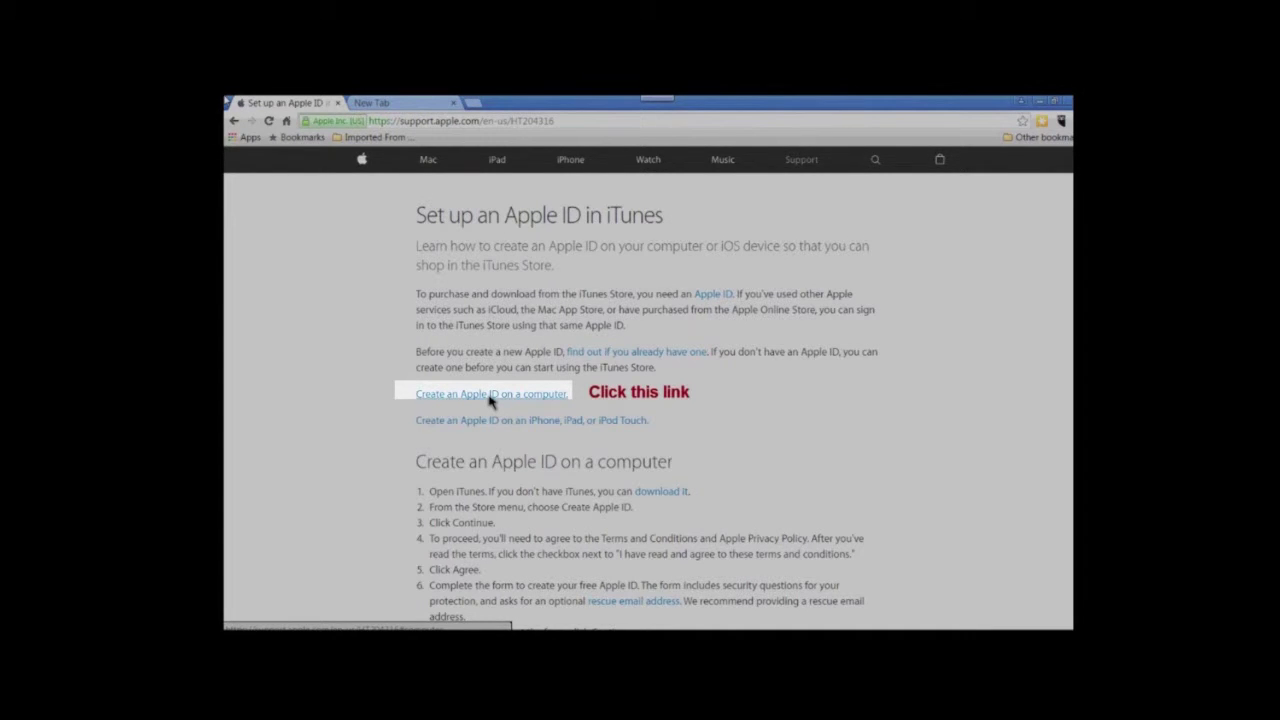
click(490, 395)
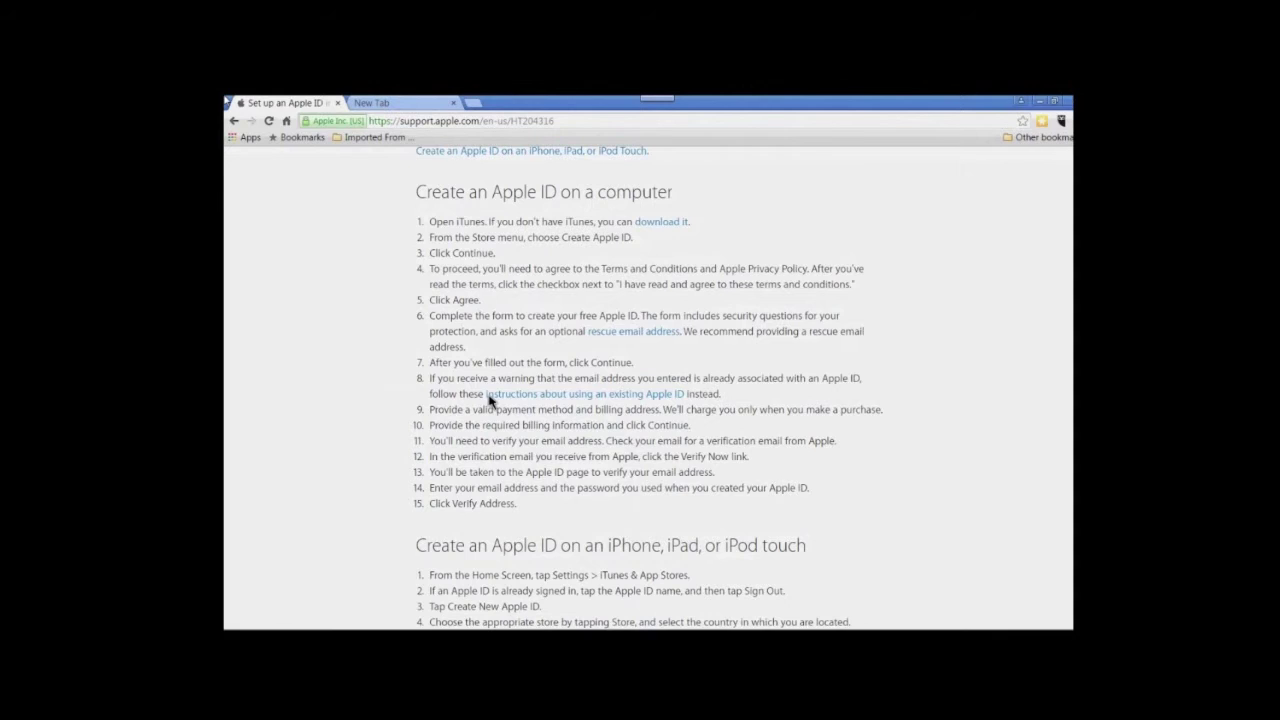
scroll(490, 400, down, 1)
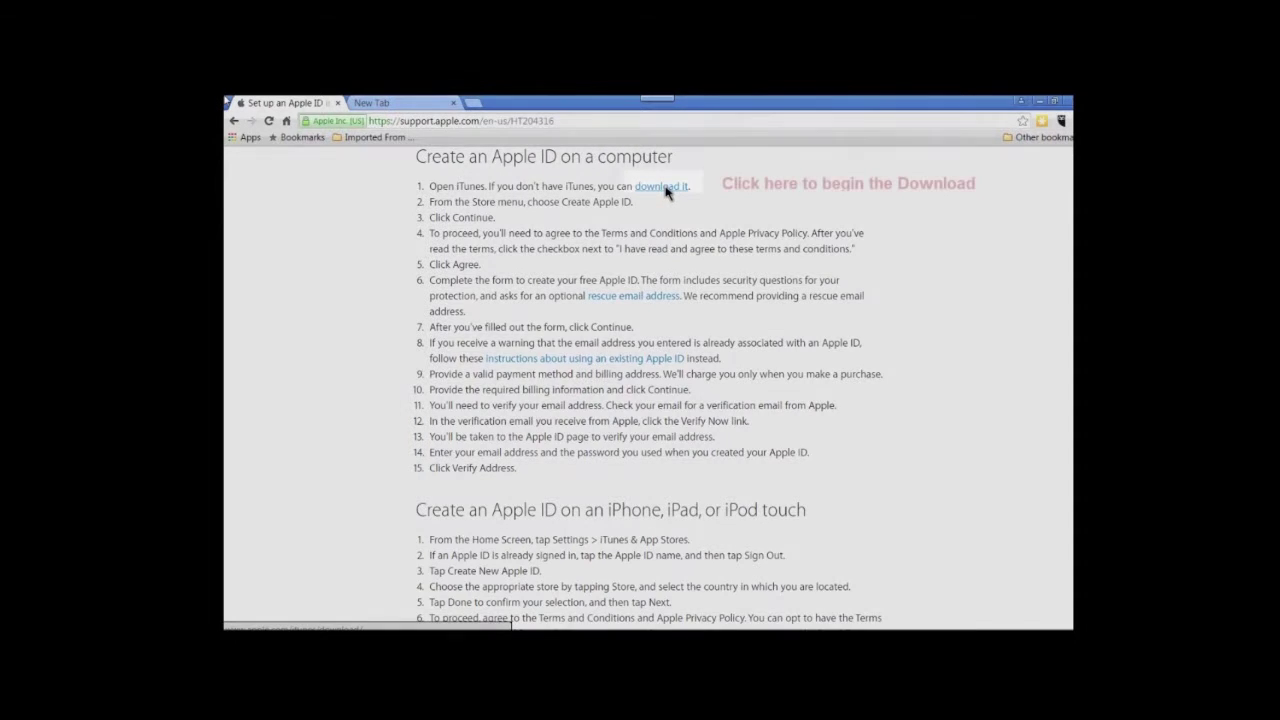
click(666, 190)
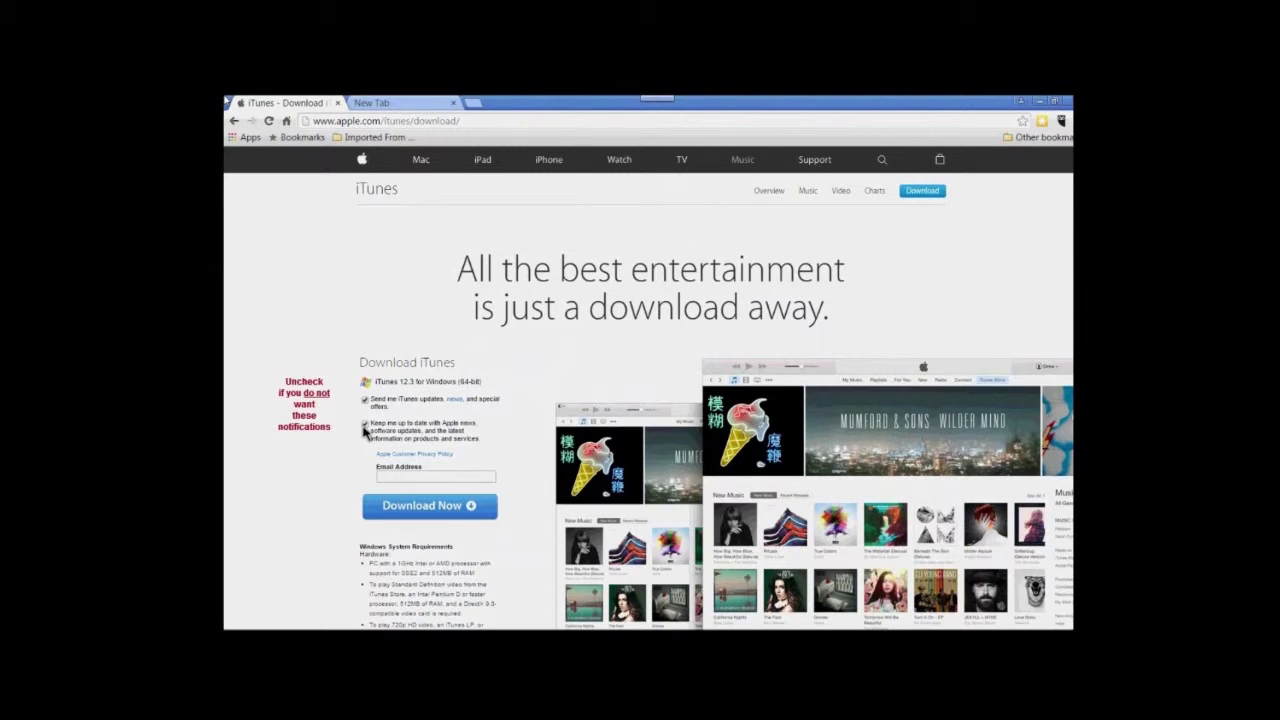
Decline the iTunes email offers and paste an email address to download the installer
click(365, 399)
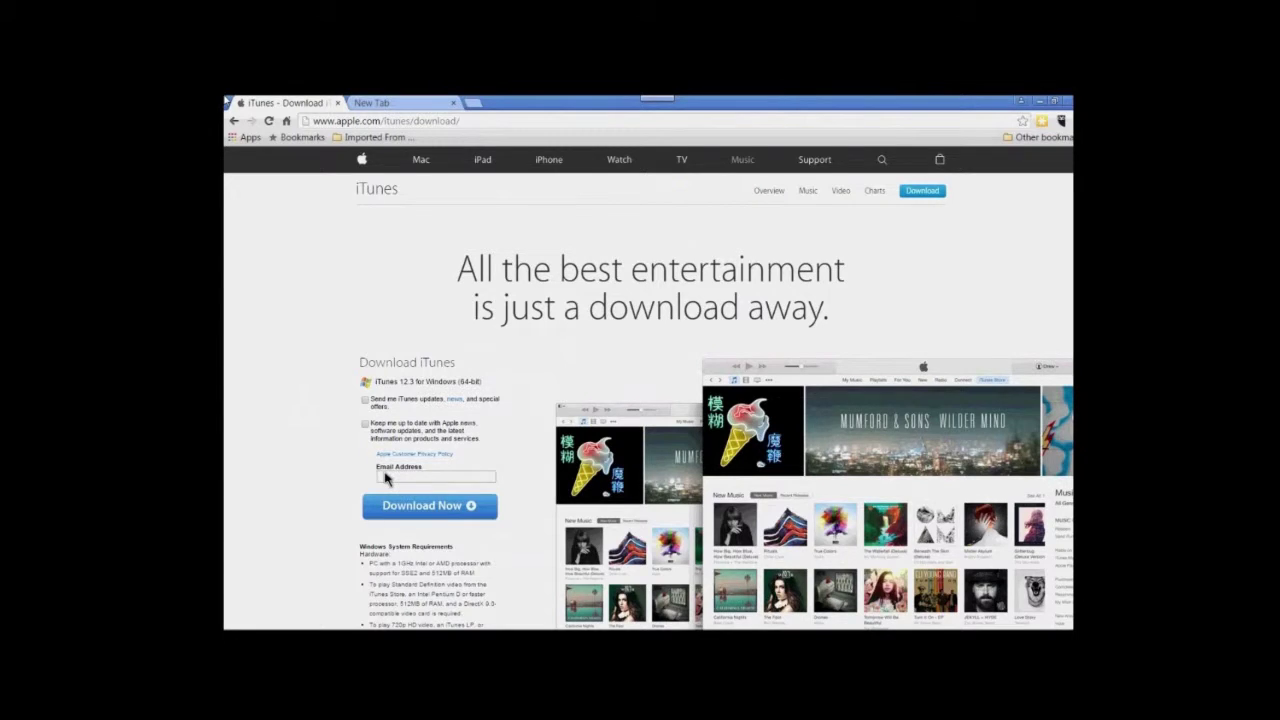
click(384, 478)
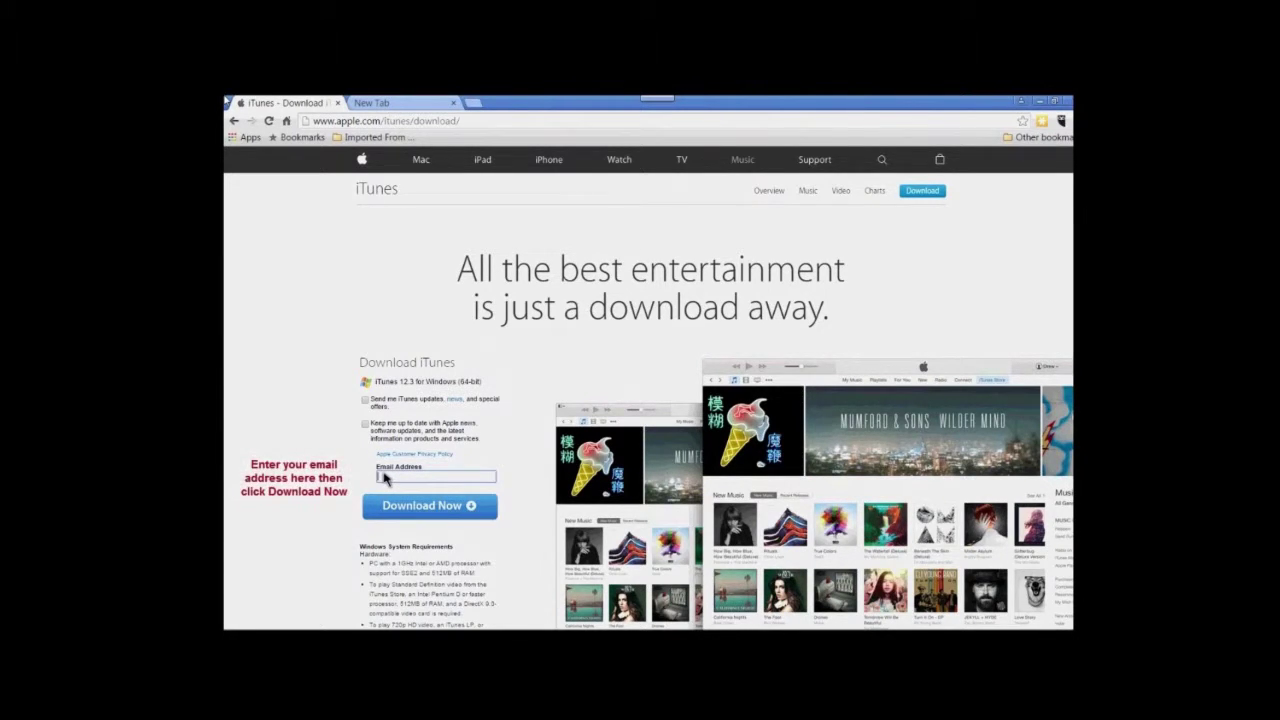
key(ctrl+v)
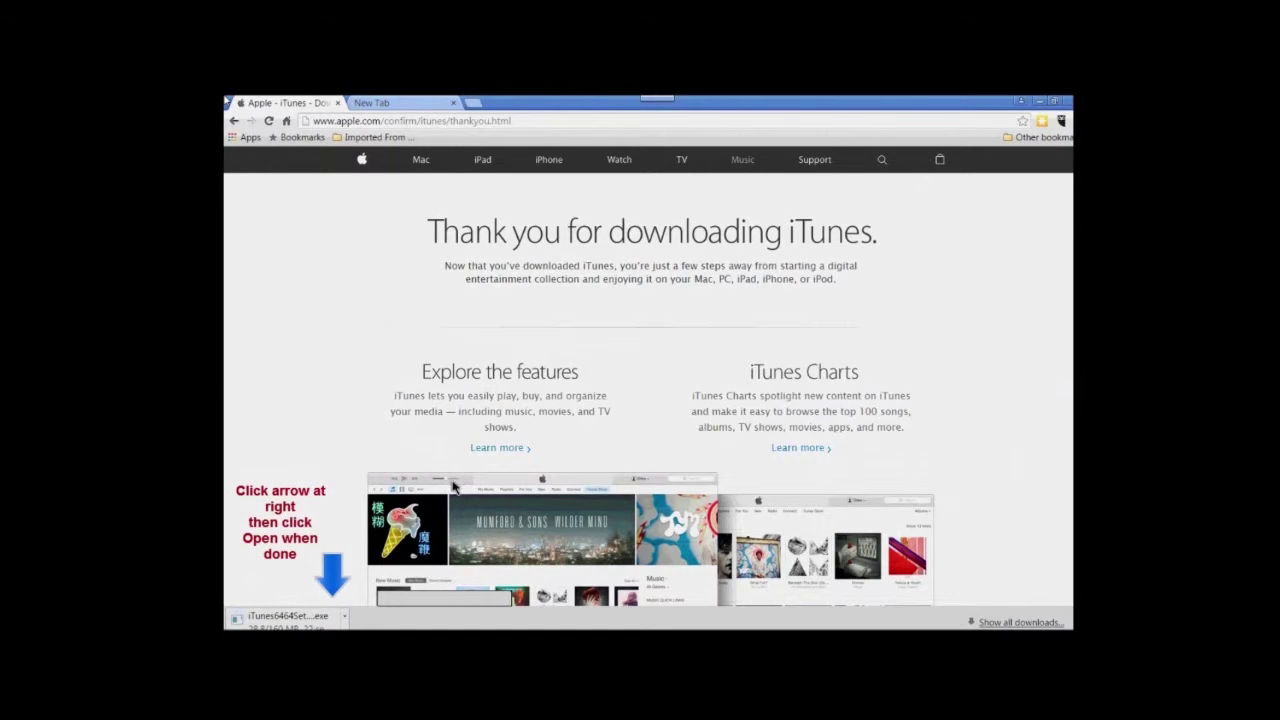
Set the iTunes download to open when done and allow the installer to run
click(344, 616)
key(Up)
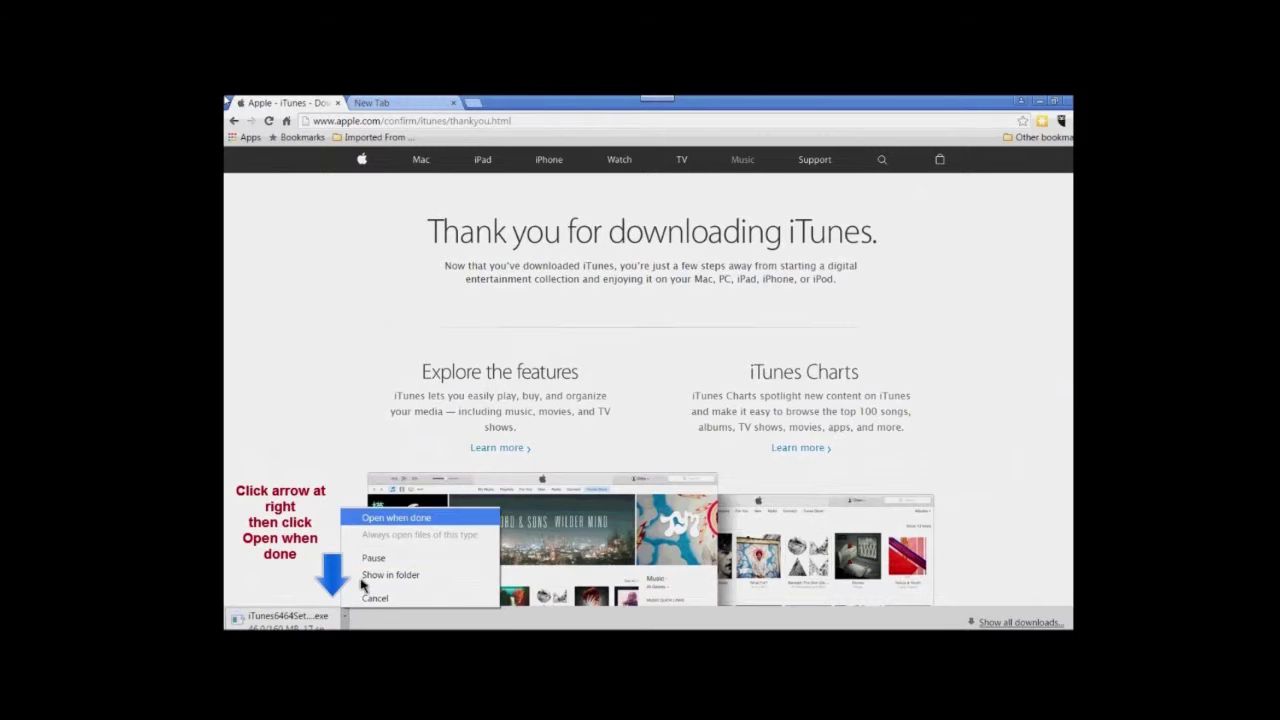
key(Return)
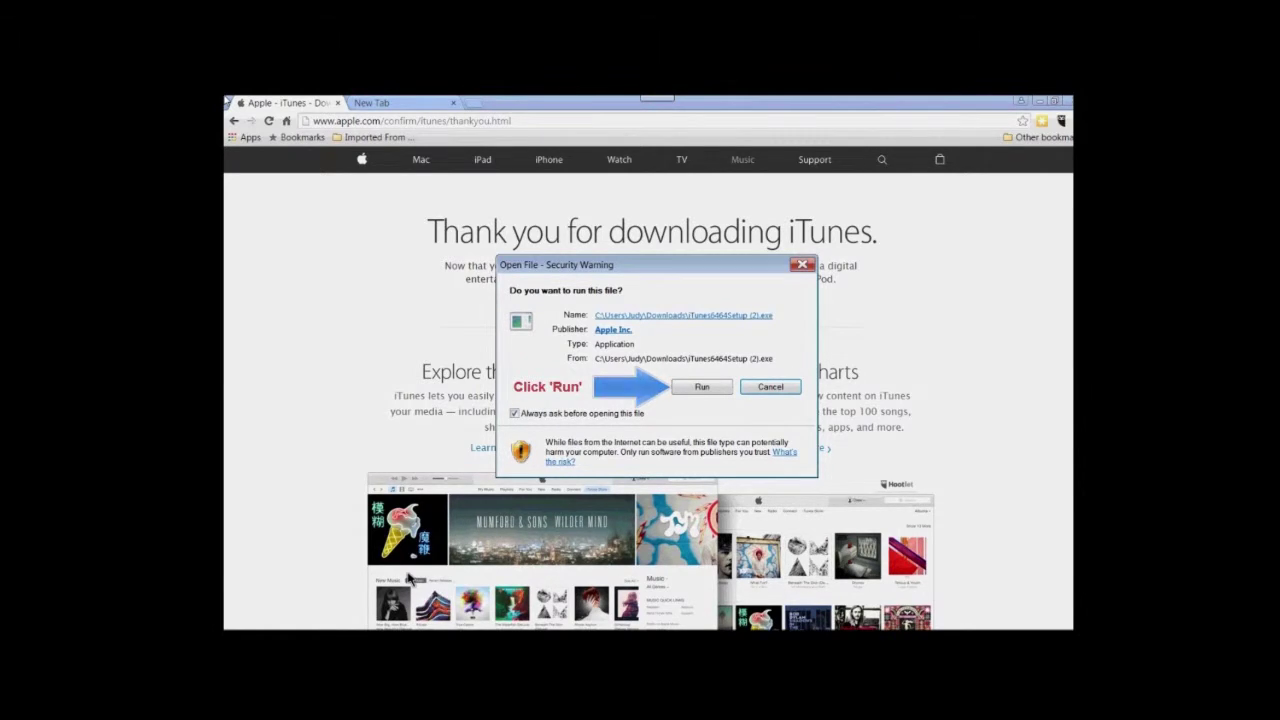
click(700, 390)
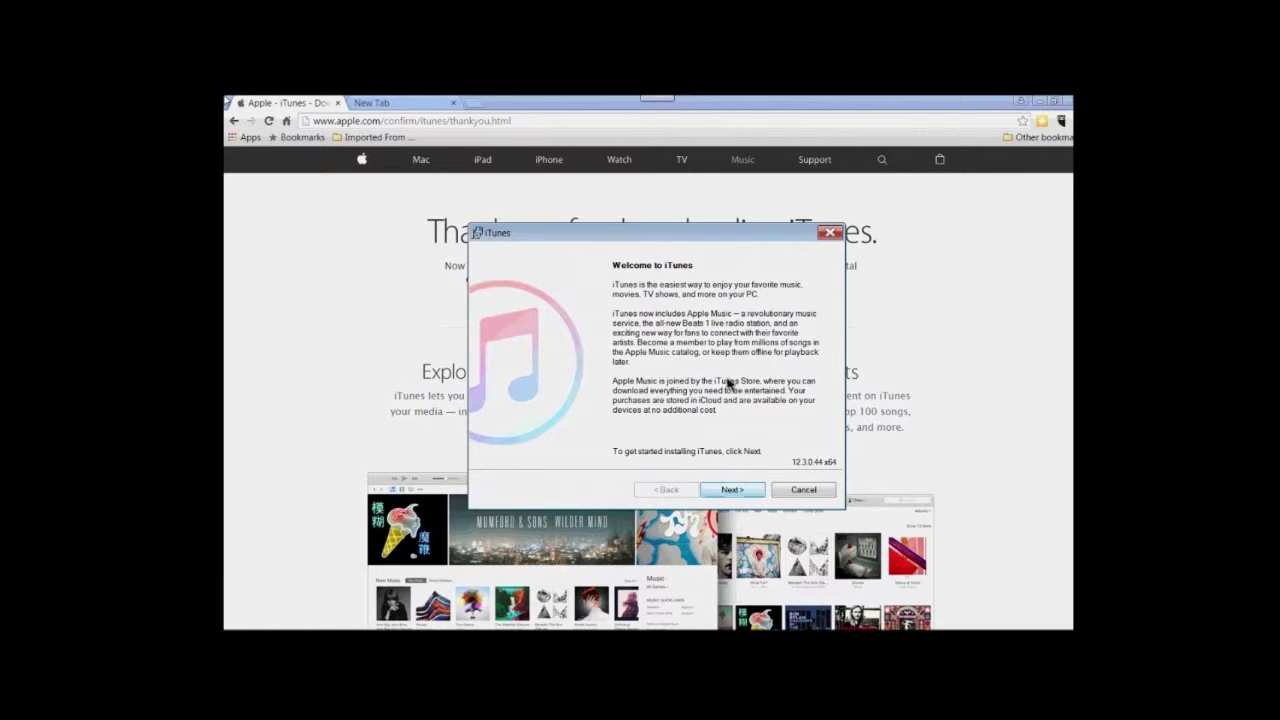
Install iTunes with the default options and launch it when finished
click(733, 490)
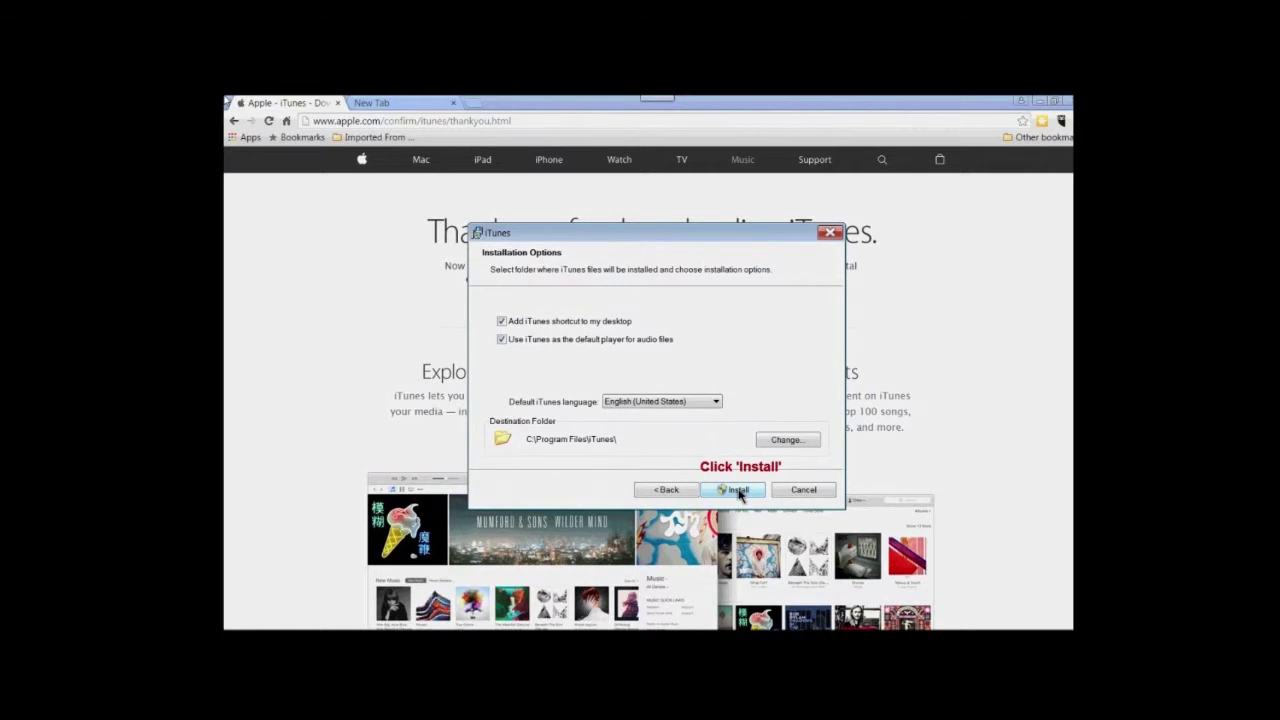
click(738, 490)
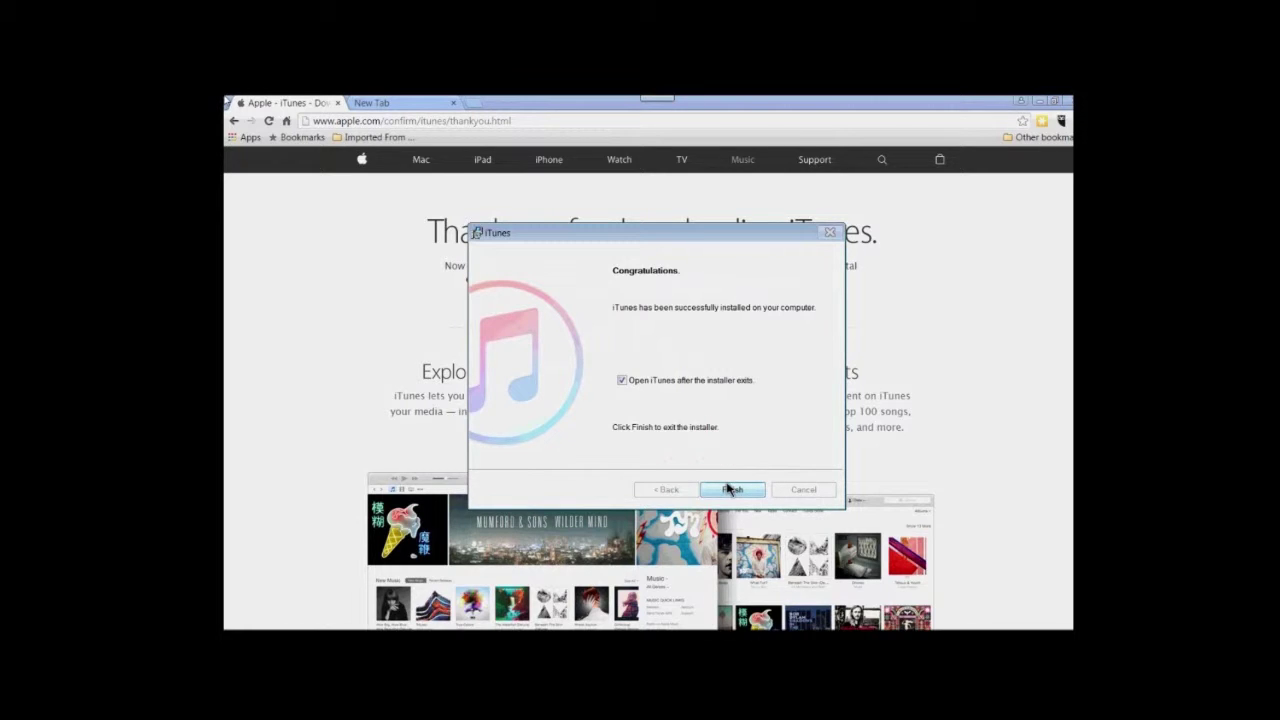
click(728, 489)
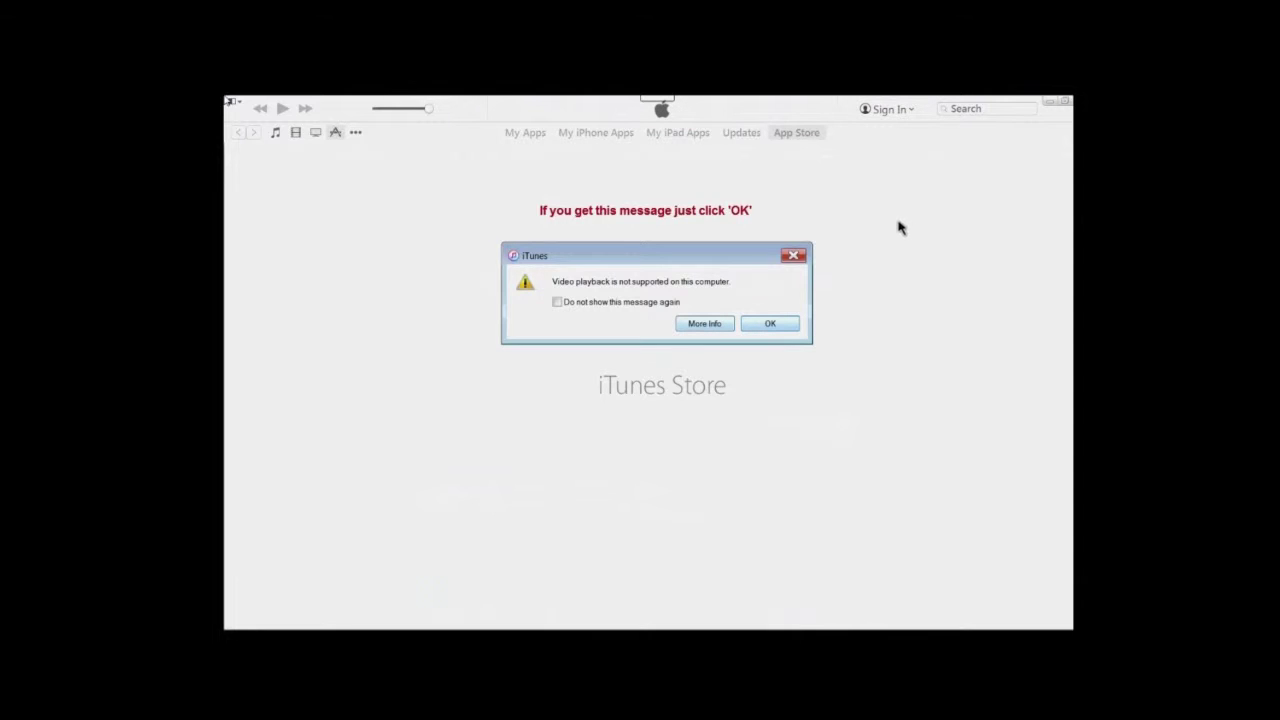
Dismiss the video warning, decline iTunes as default player, and get the free iTunes U app
click(770, 323)
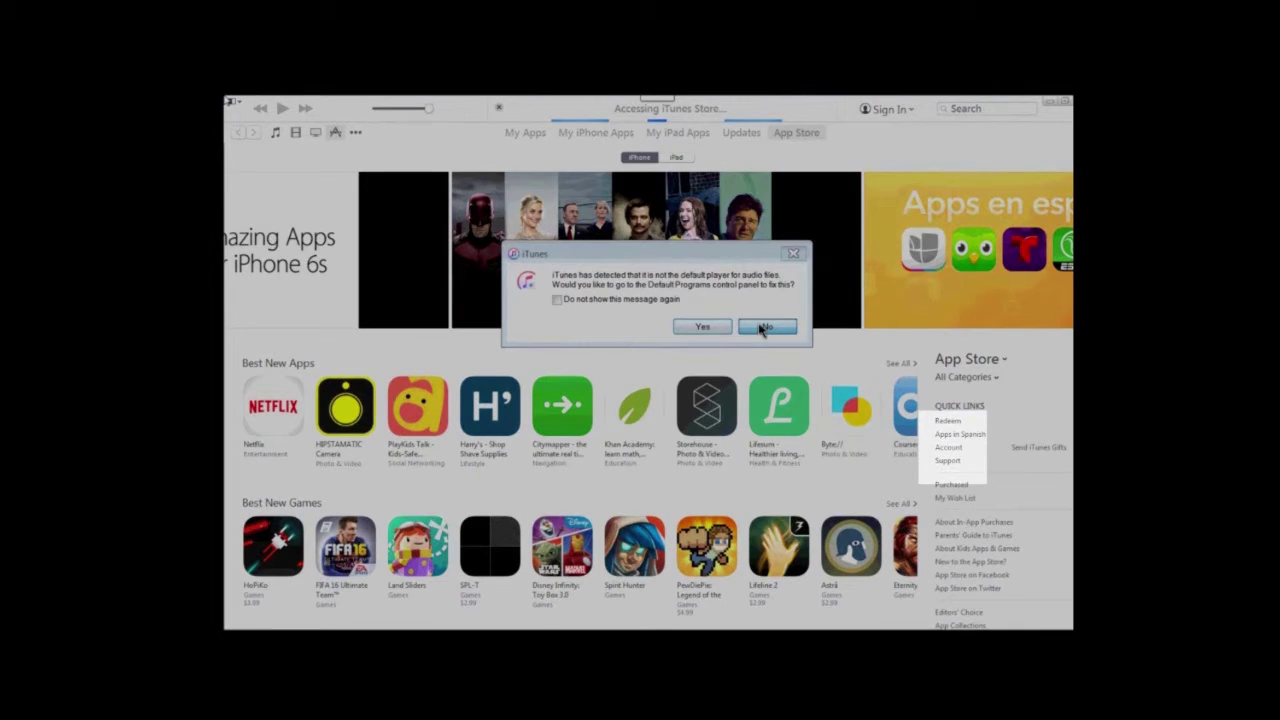
click(764, 328)
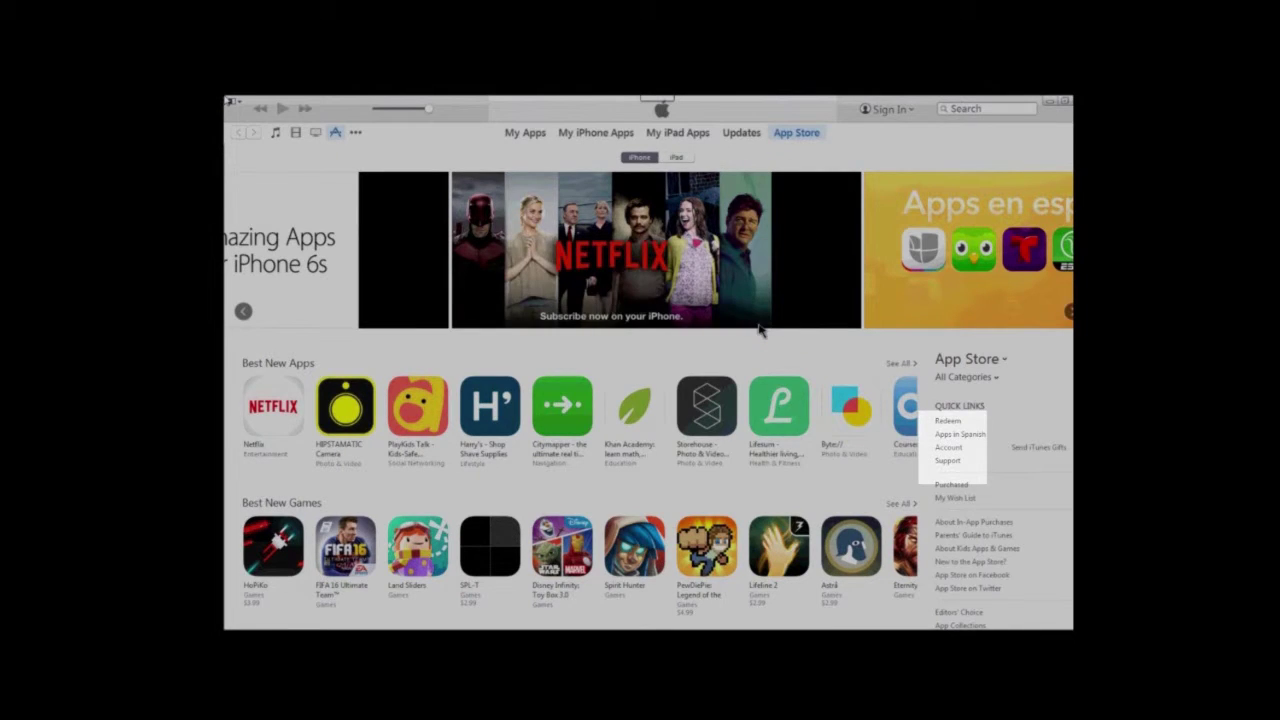
scroll(808, 136, down, 5)
scroll(810, 137, down, 7)
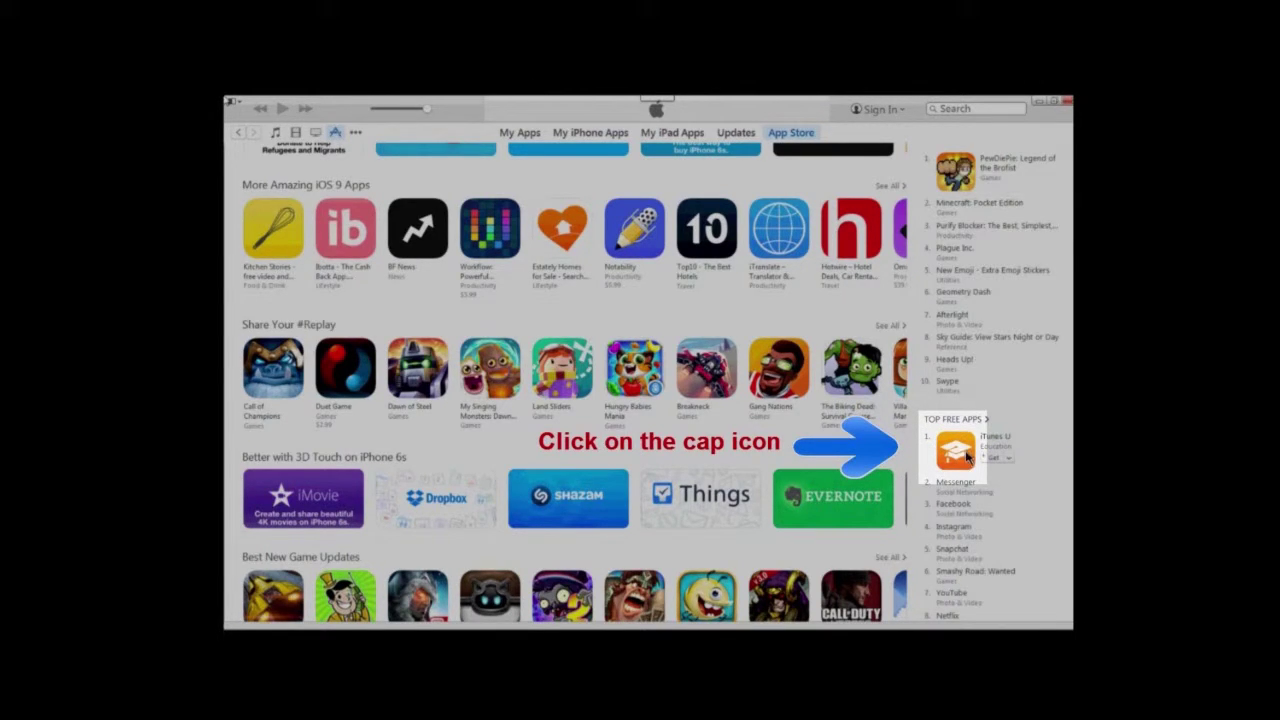
click(967, 457)
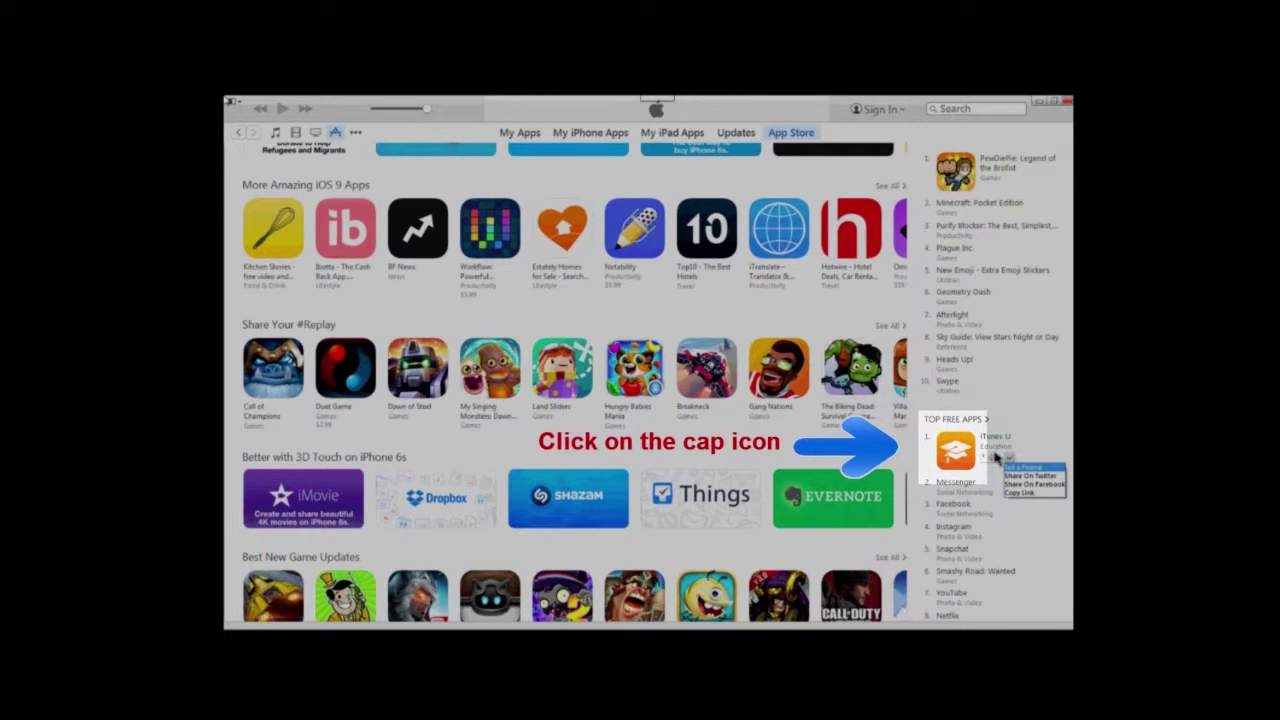
click(1007, 459)
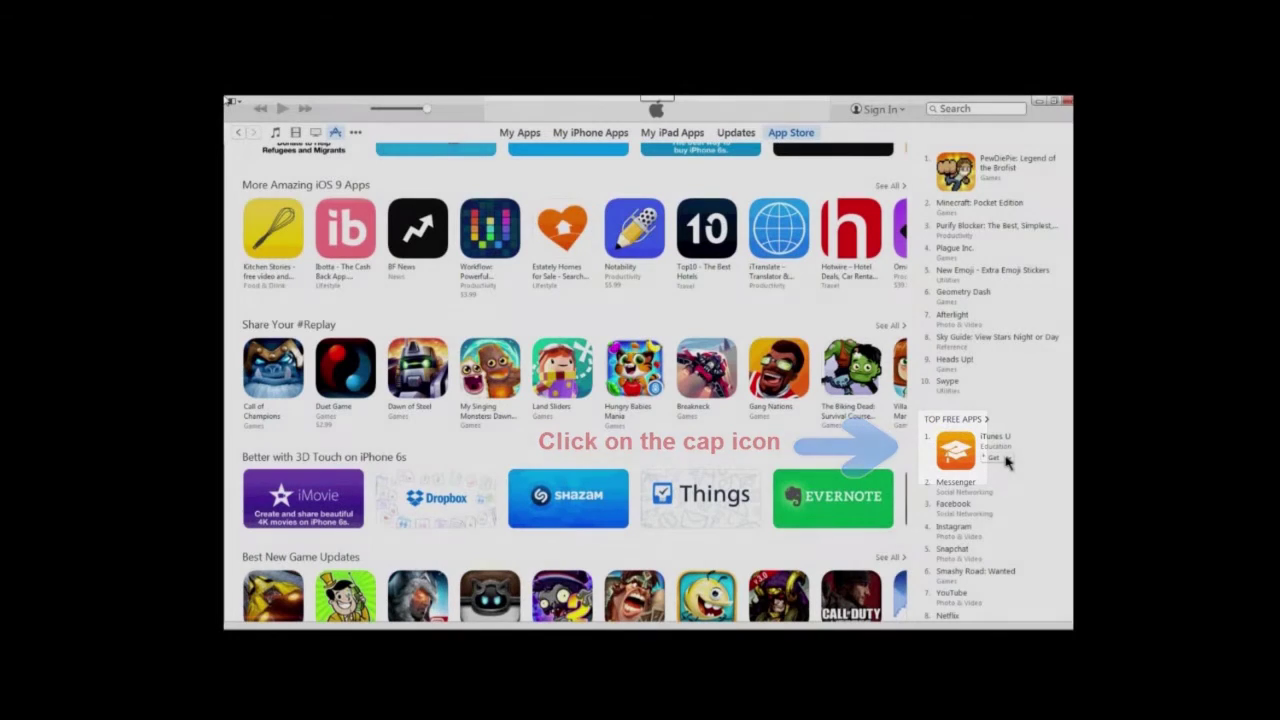
click(996, 460)
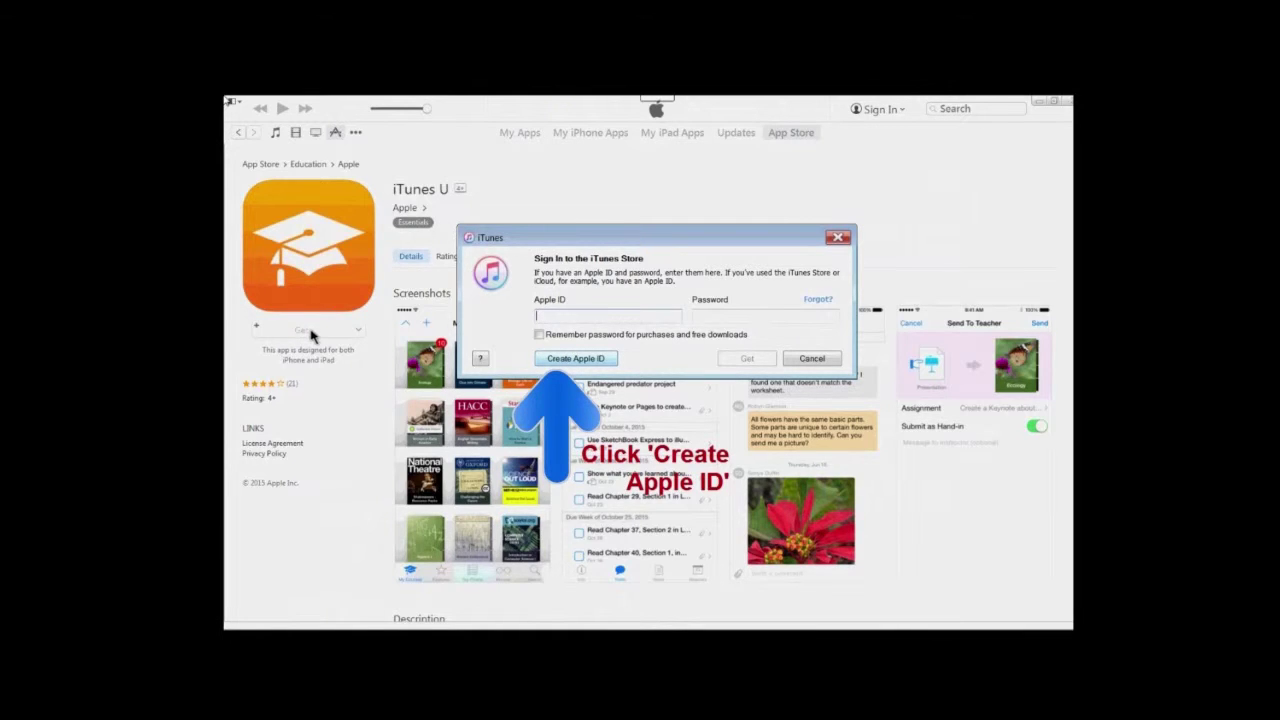
Start creating a new Apple ID and agree to the iTunes Store terms and conditions
click(586, 361)
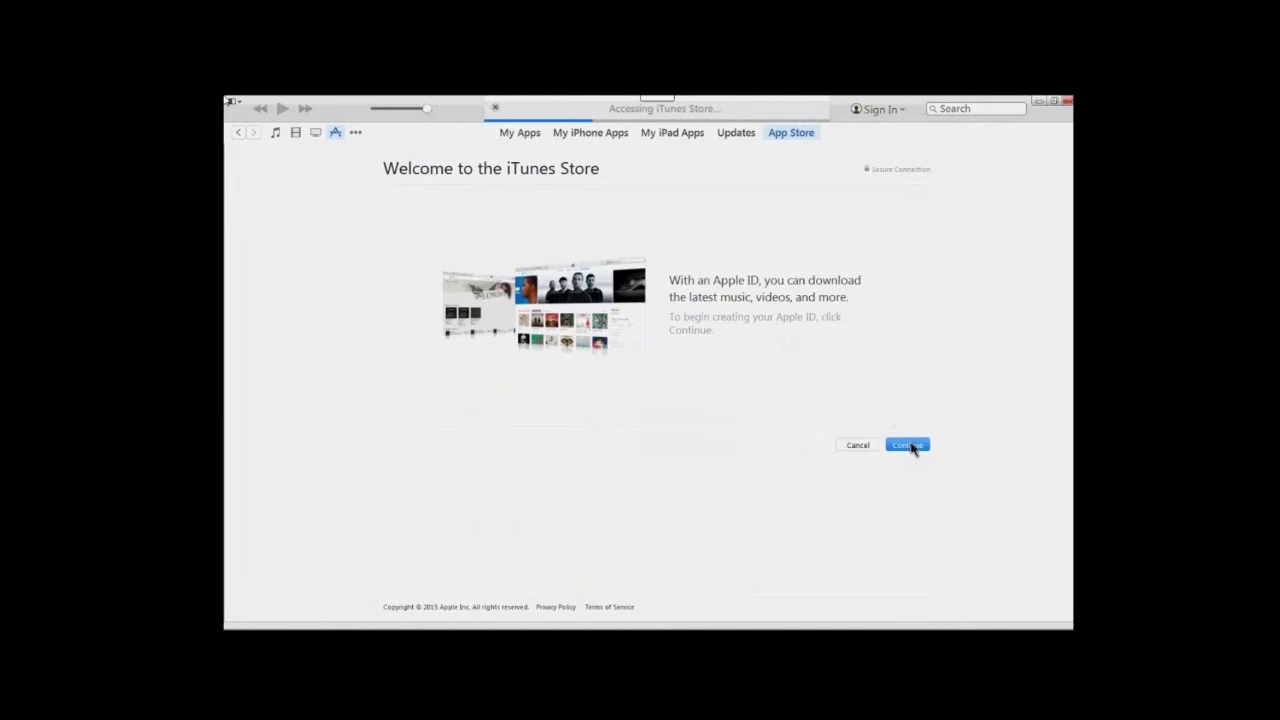
click(913, 447)
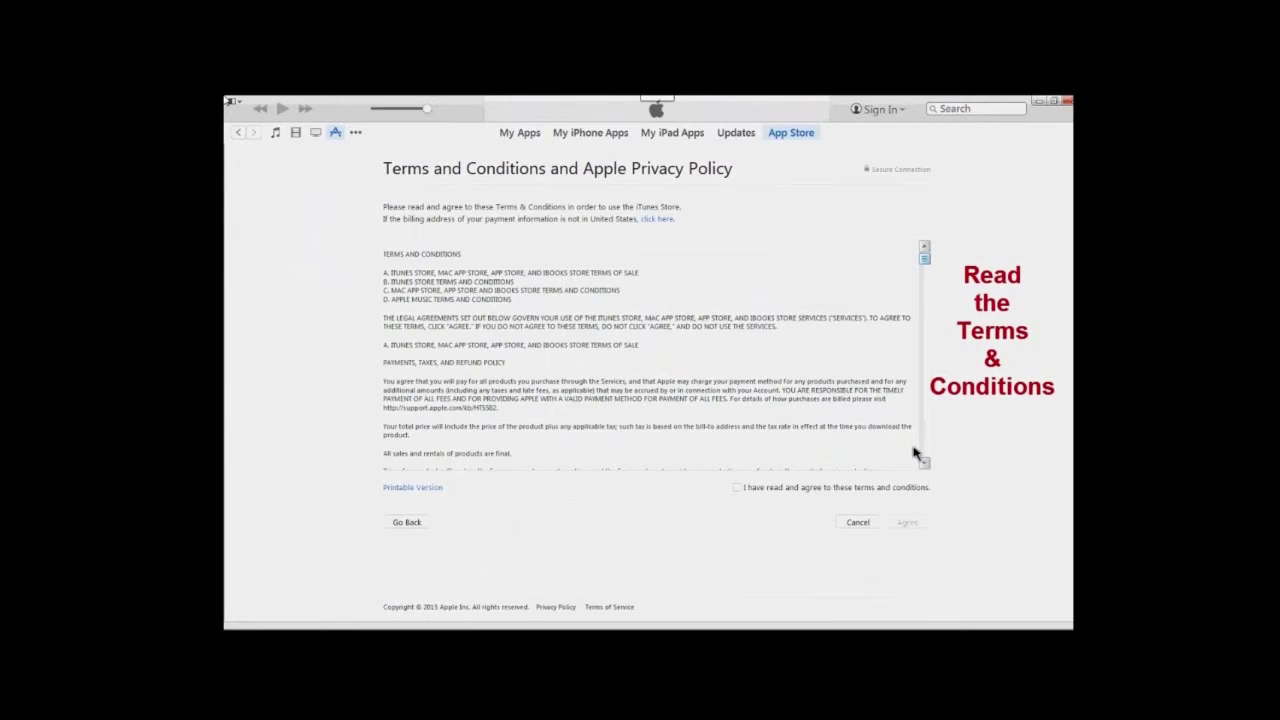
click(920, 337)
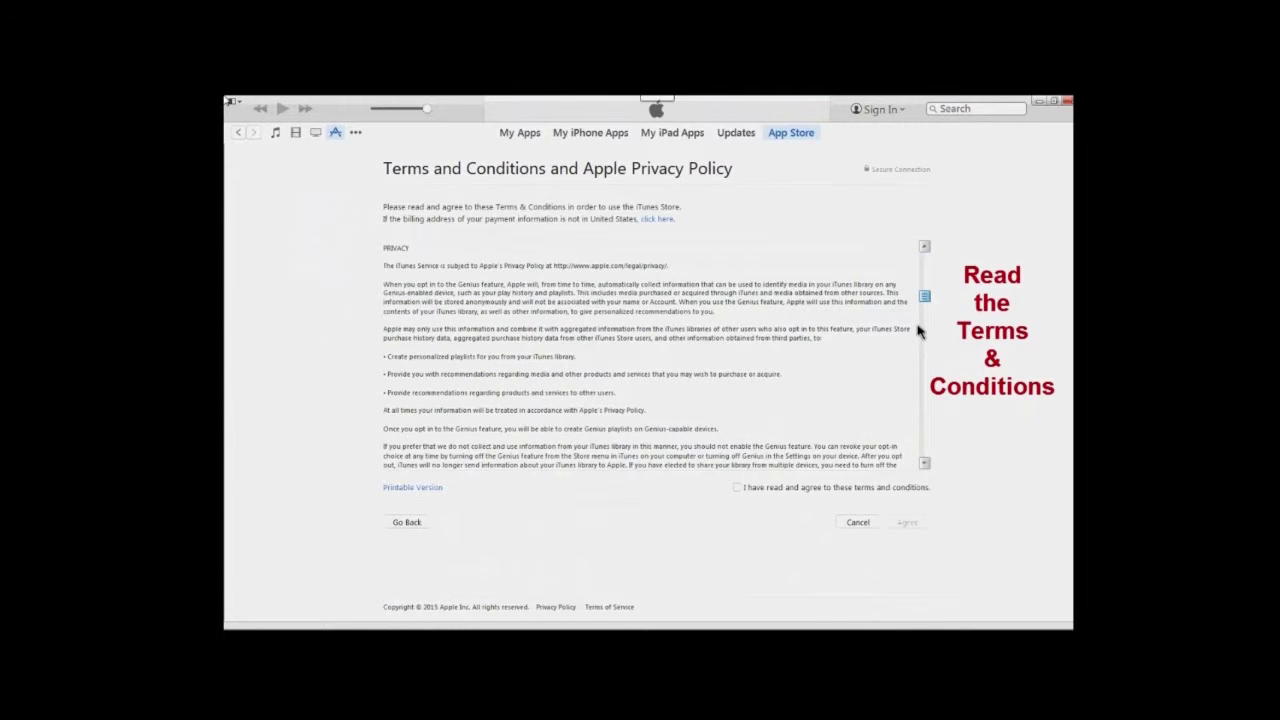
scroll(923, 277, down, 10)
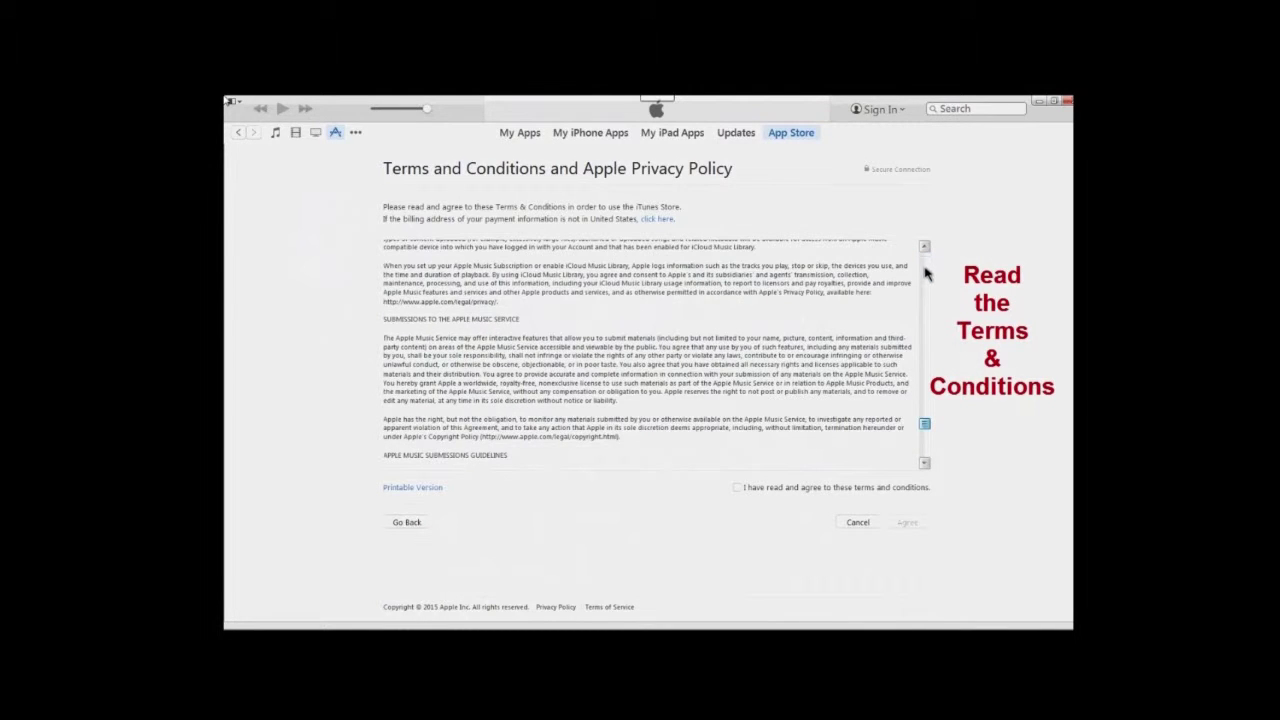
scroll(923, 277, down, 5)
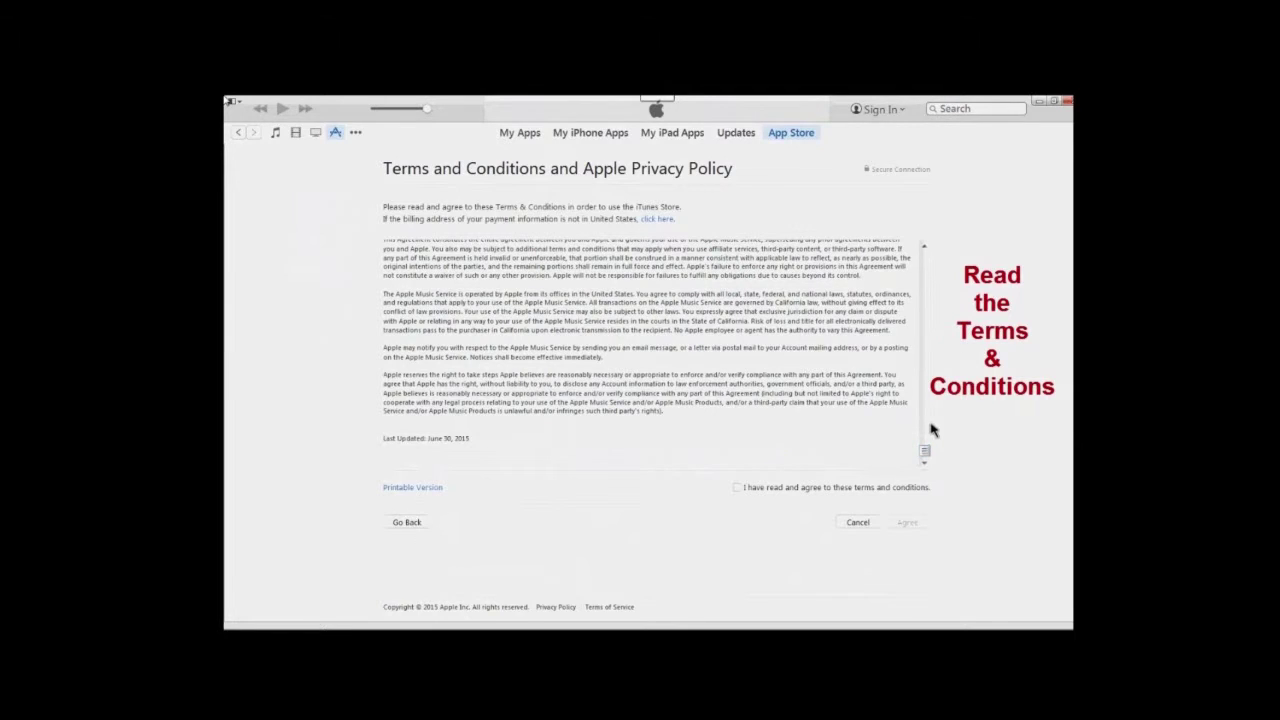
click(915, 487)
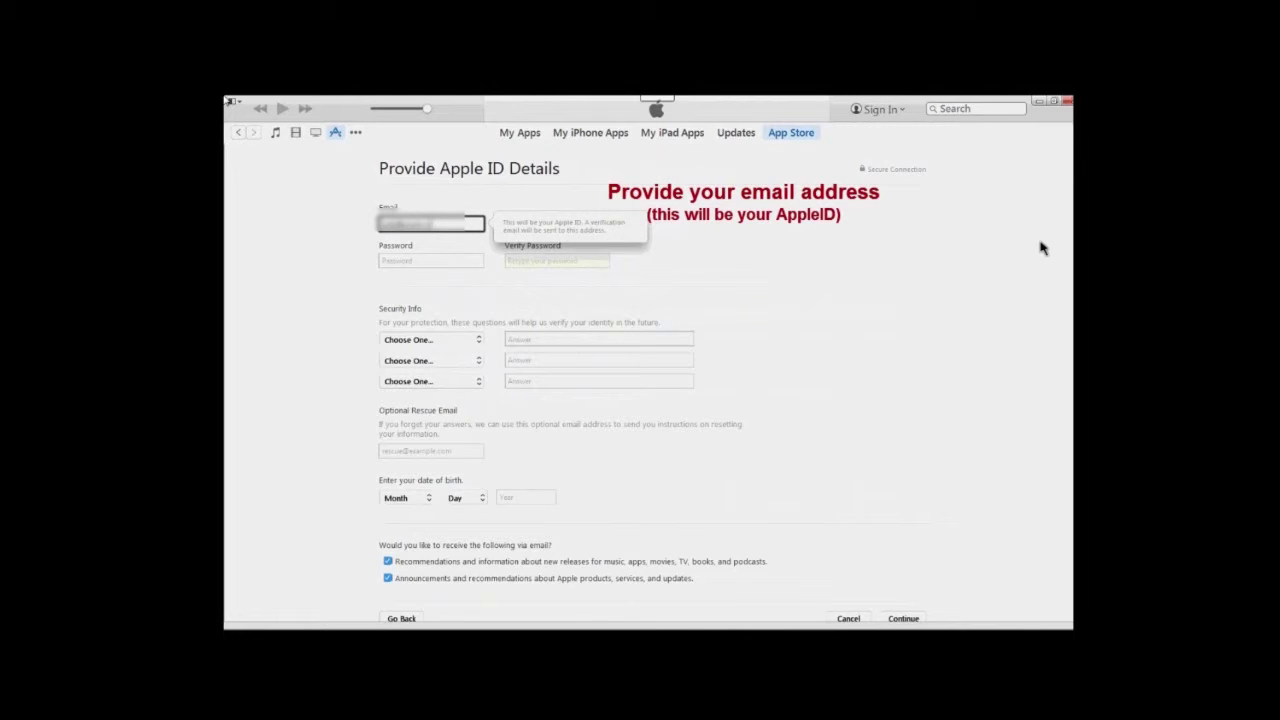
Enter the account password and confirm it in Verify Password
key(Tab)
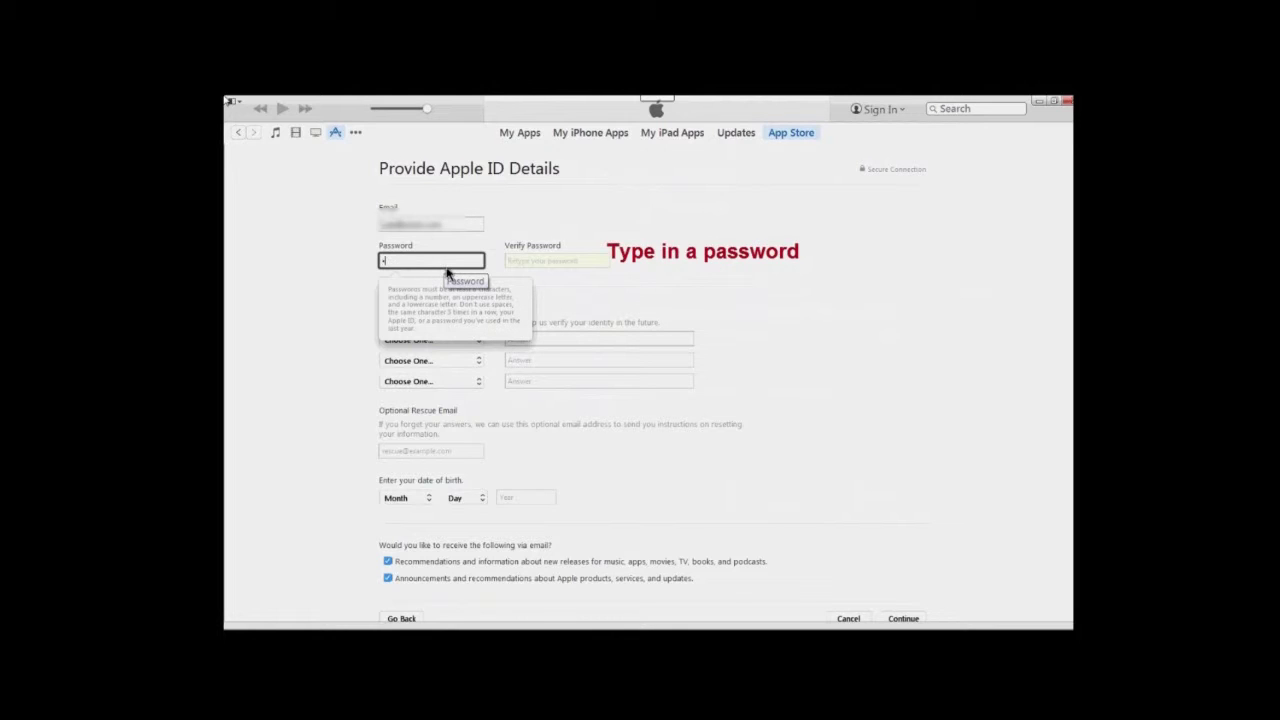
text(p*****)
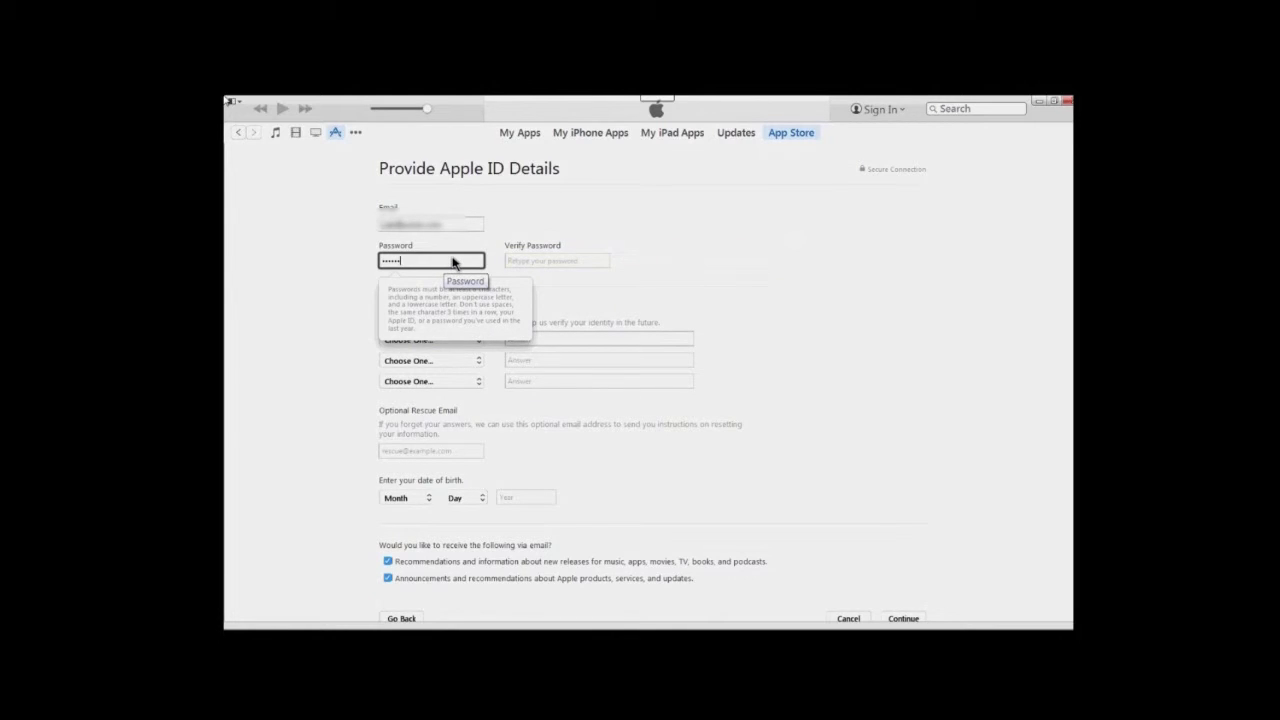
text(*****)
key(Tab)
text(********)
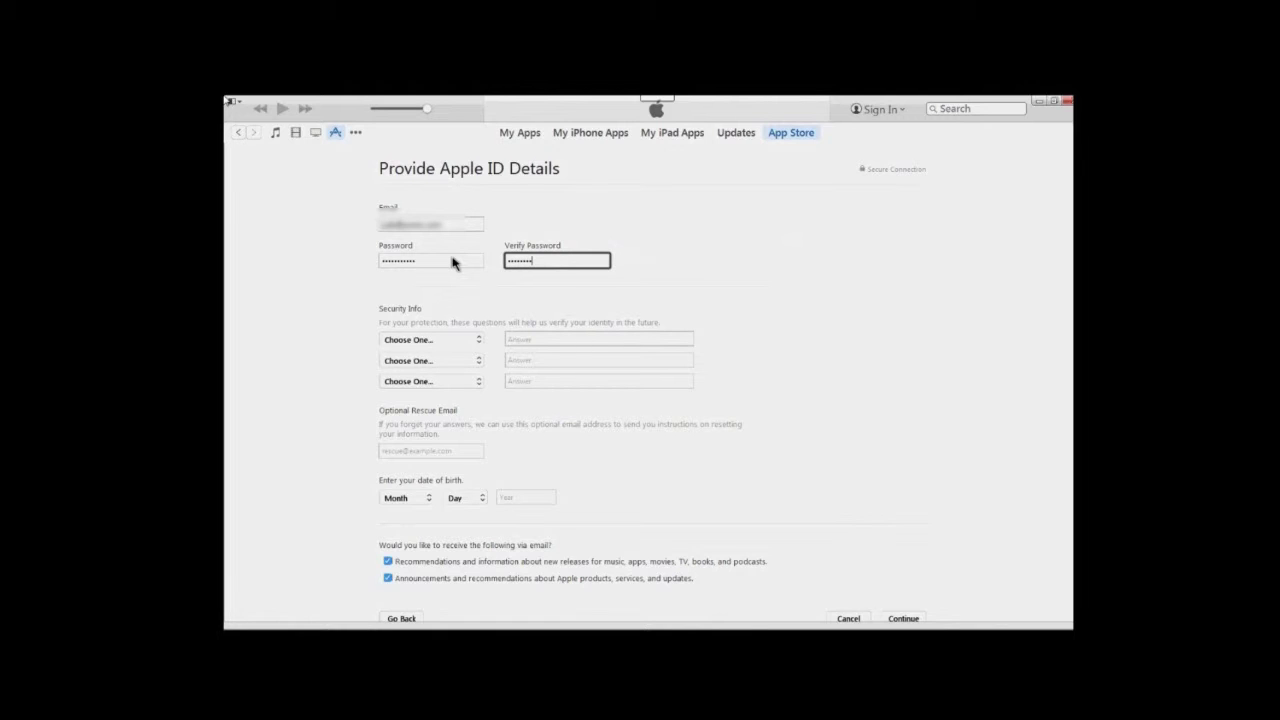
text(***)
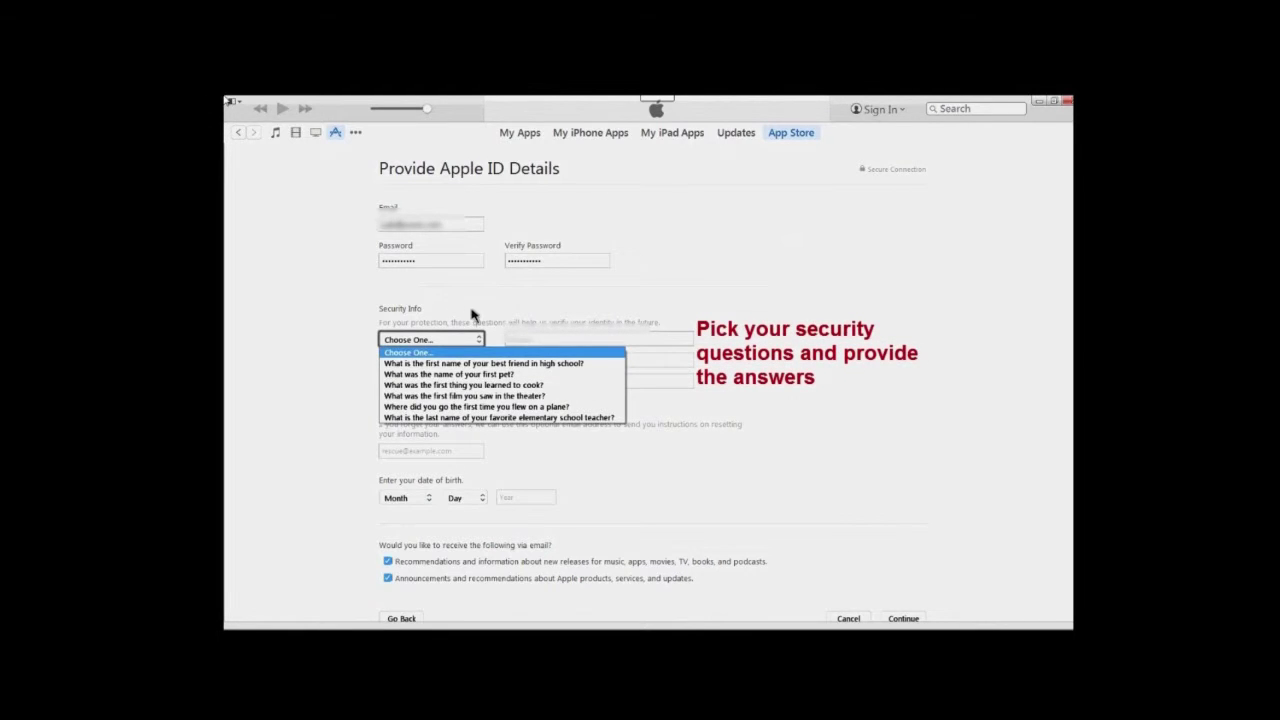
key(Down)
key(Down)
key(Down)
key(Down)
key(Return)
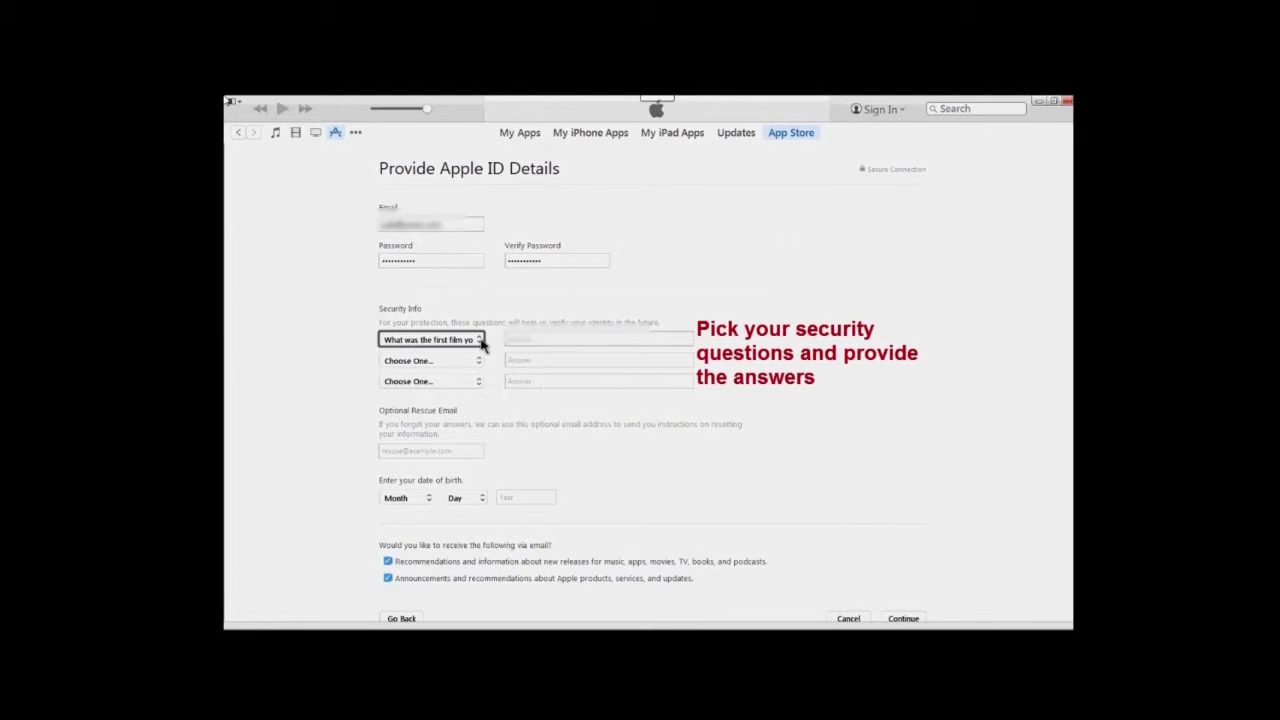
key(Tab)
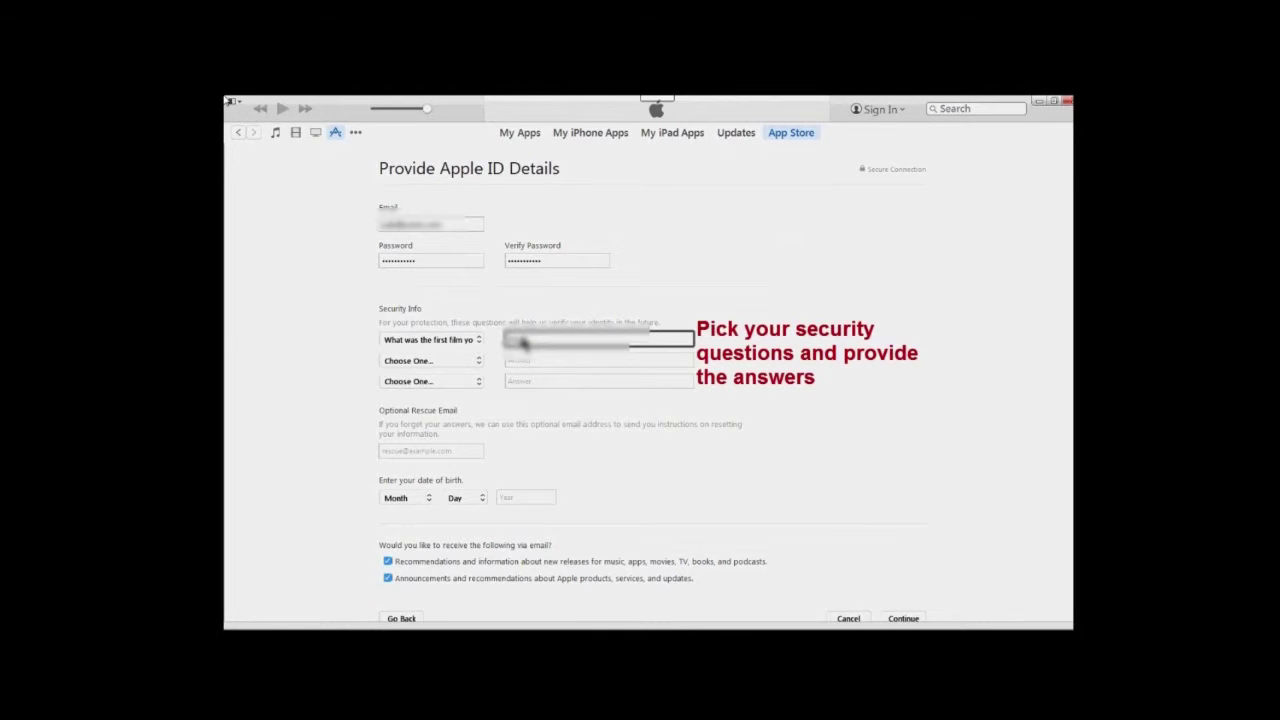
key(Tab)
key(alt+Down)
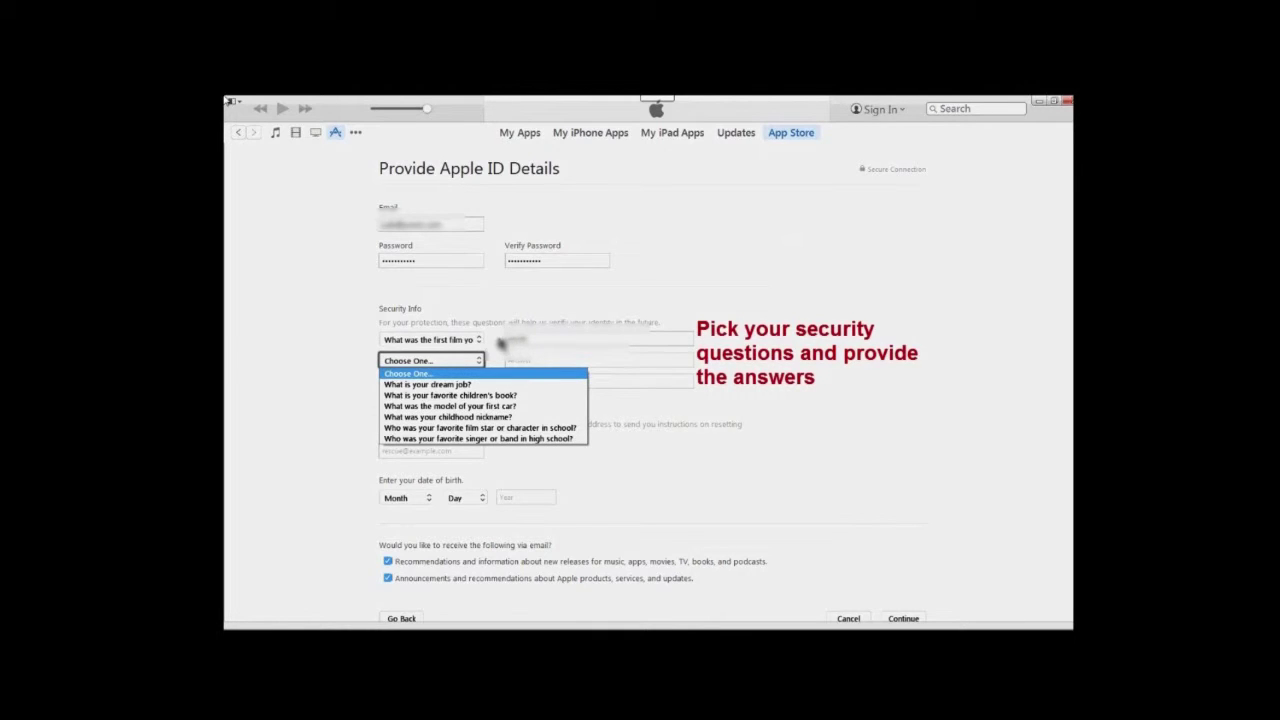
key(Down)
key(Down)
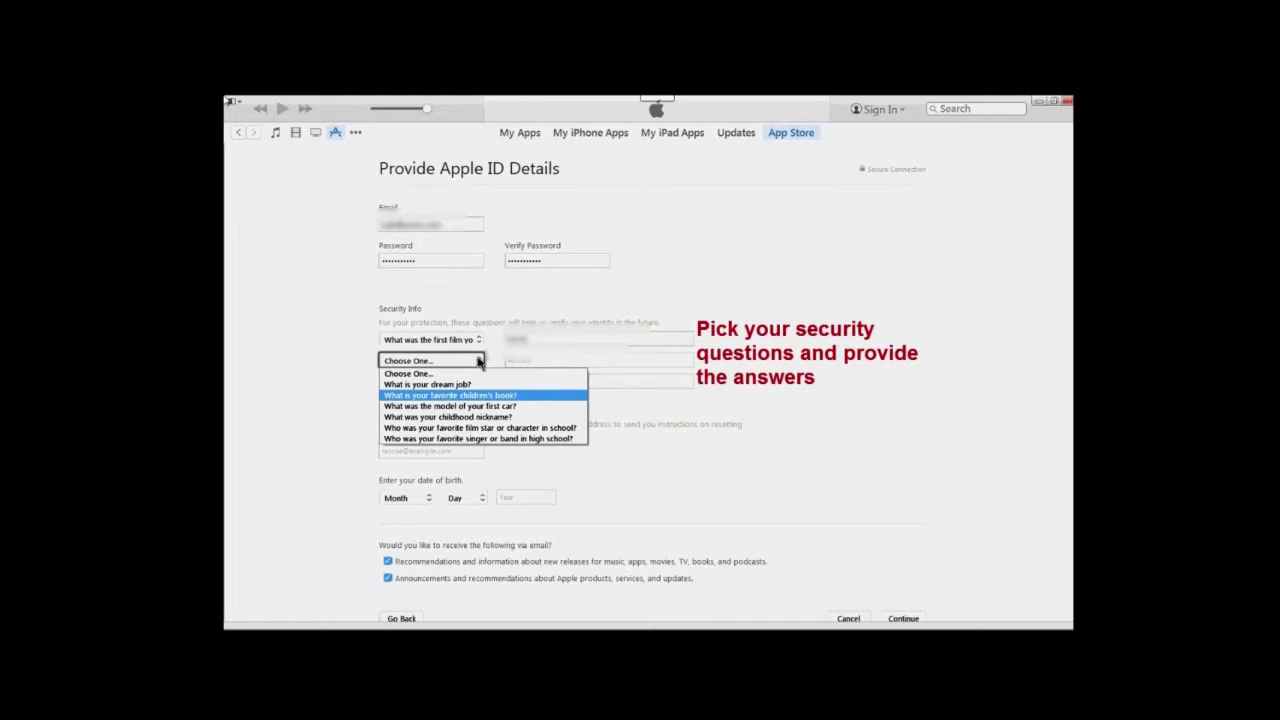
key(Up)
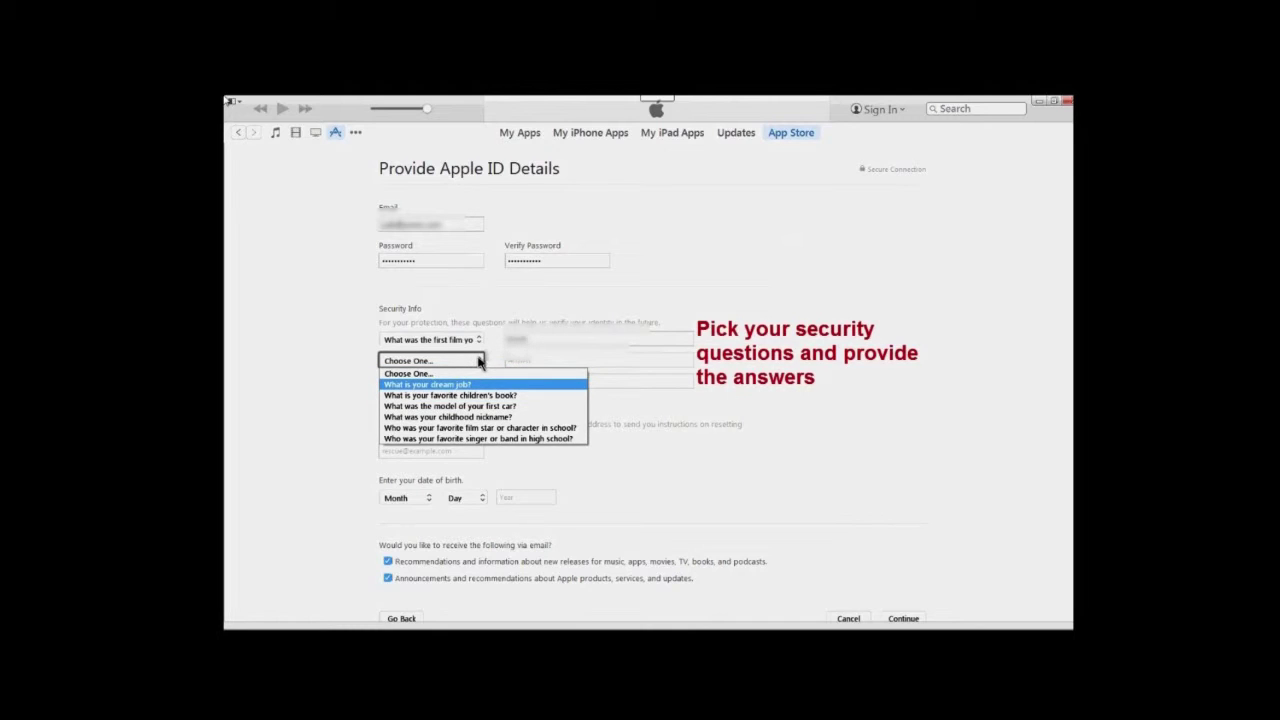
key(Tab)
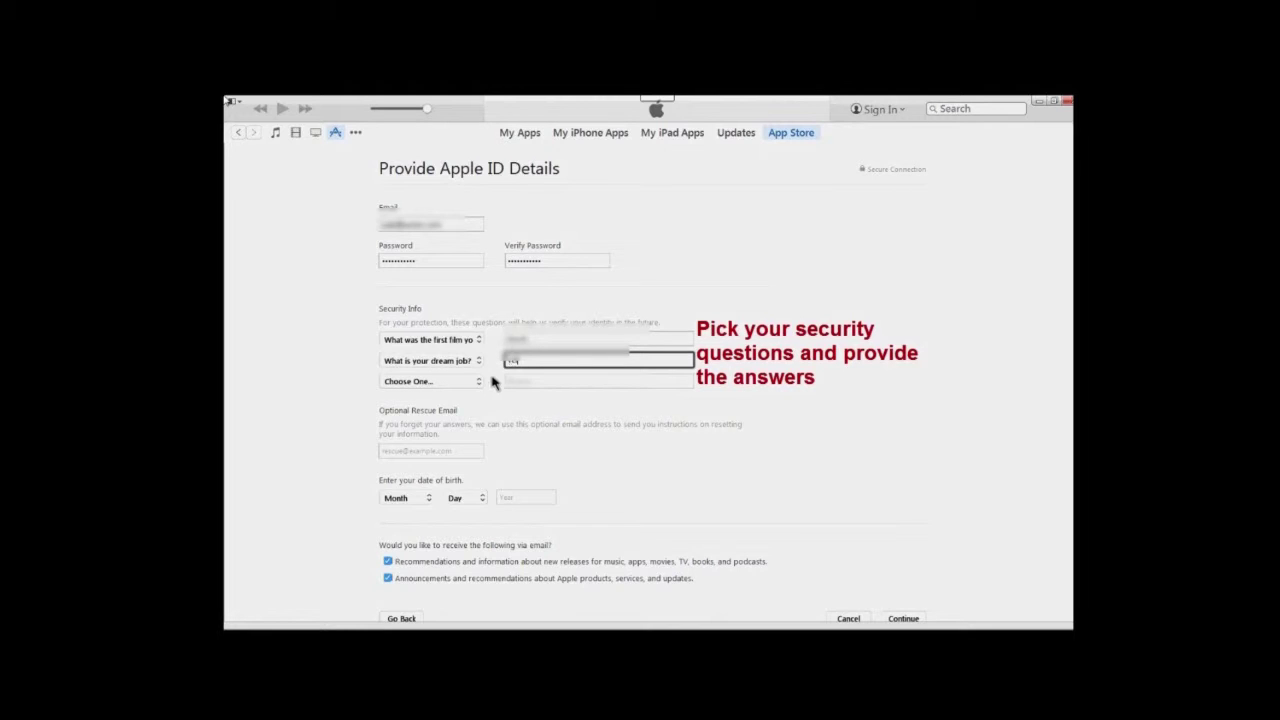
Choose the street-name question as the third security question
key(Tab)
key(alt+Down)
key(Down)
key(Down)
key(Down)
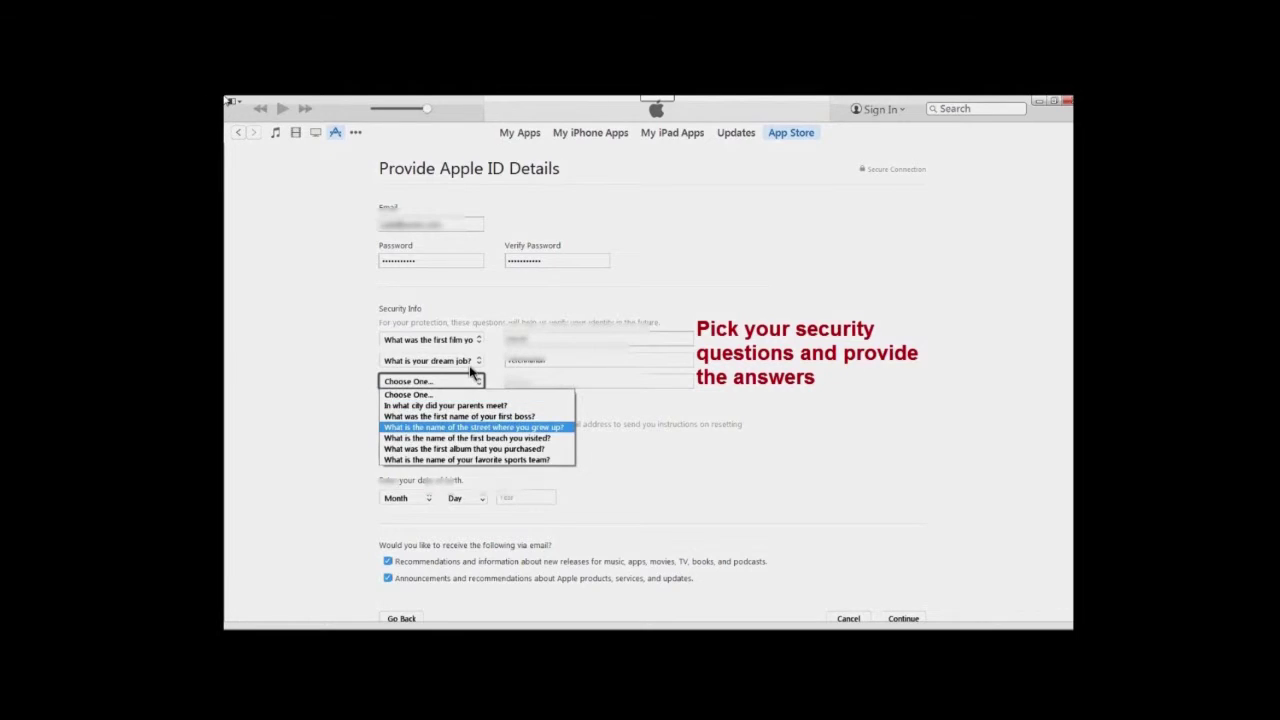
key(Tab)
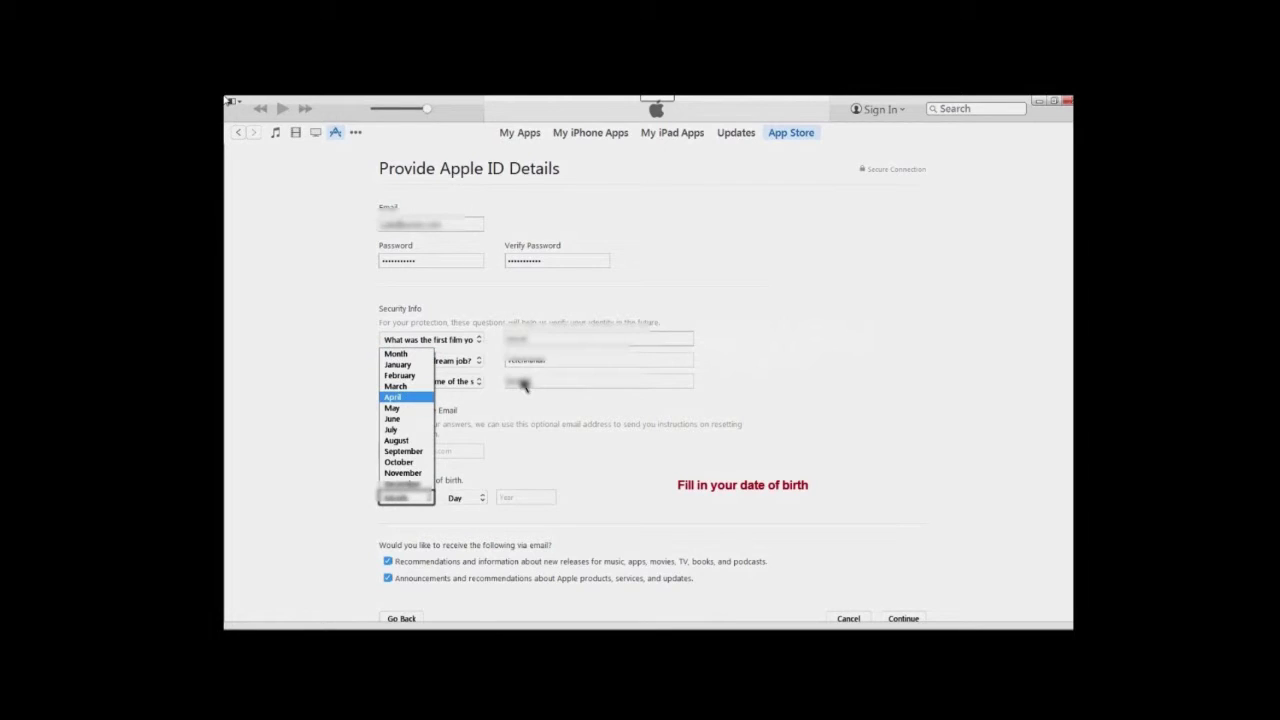
Set the date of birth's month and day, with year 1990
click(428, 502)
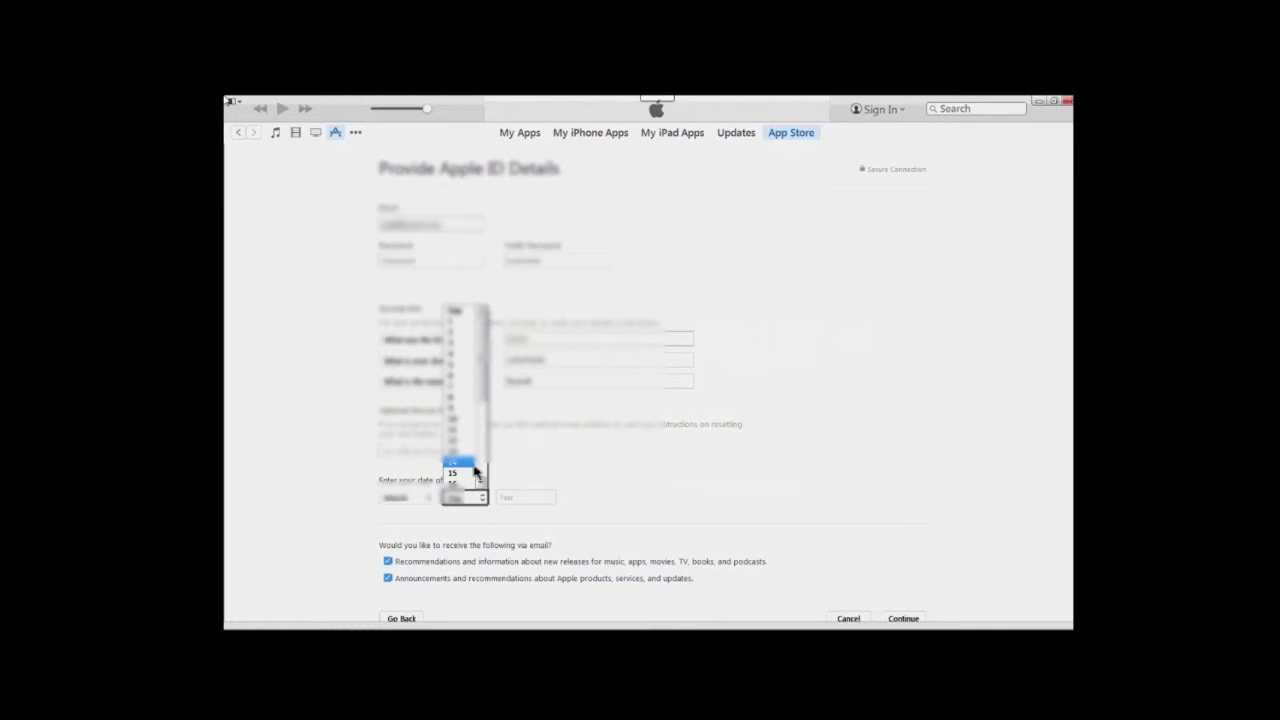
click(475, 476)
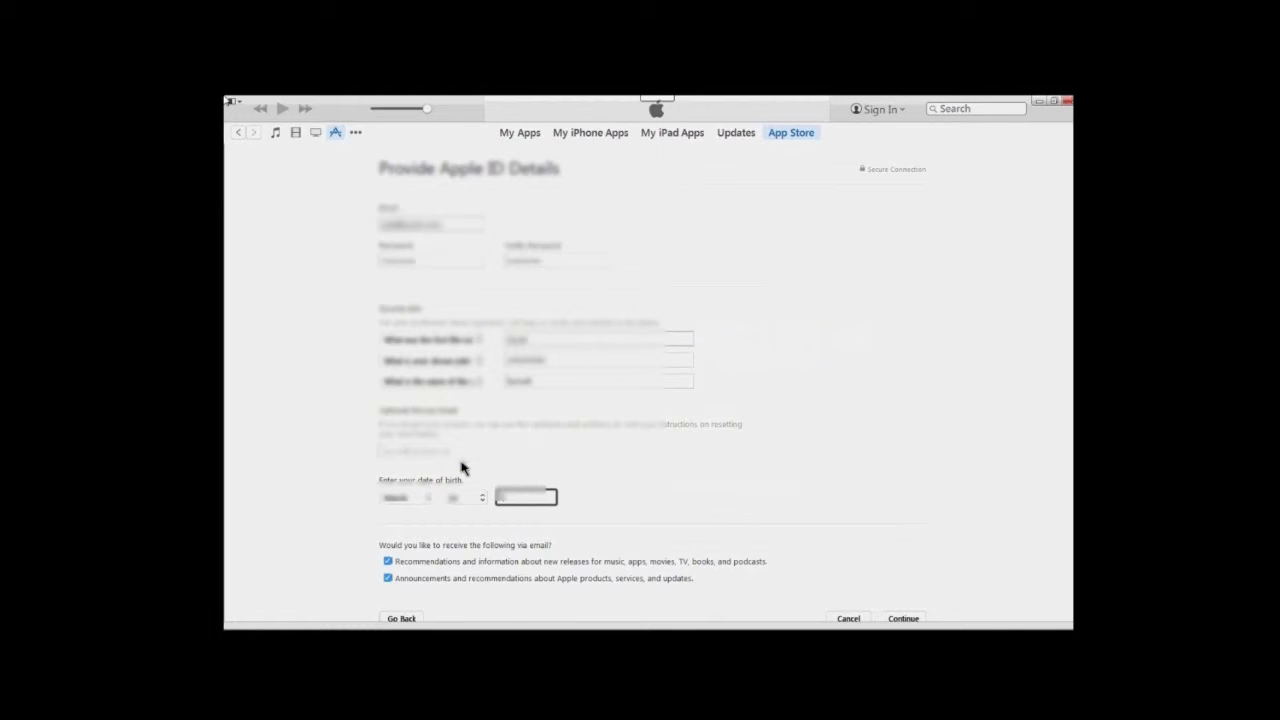
text(1990)
scroll(520, 500, down, 2)
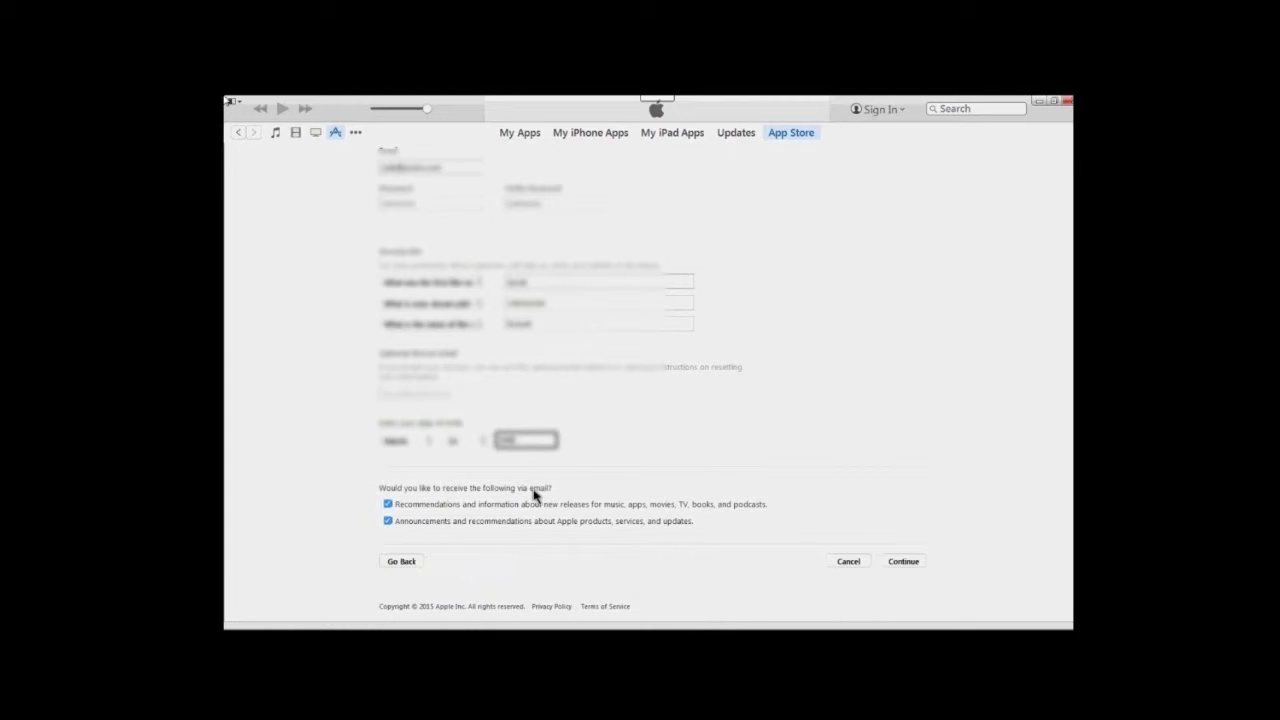
Uncheck the new-release and Apple announcement emails and continue
key(Tab)
key(space)
key(Tab)
key(space)
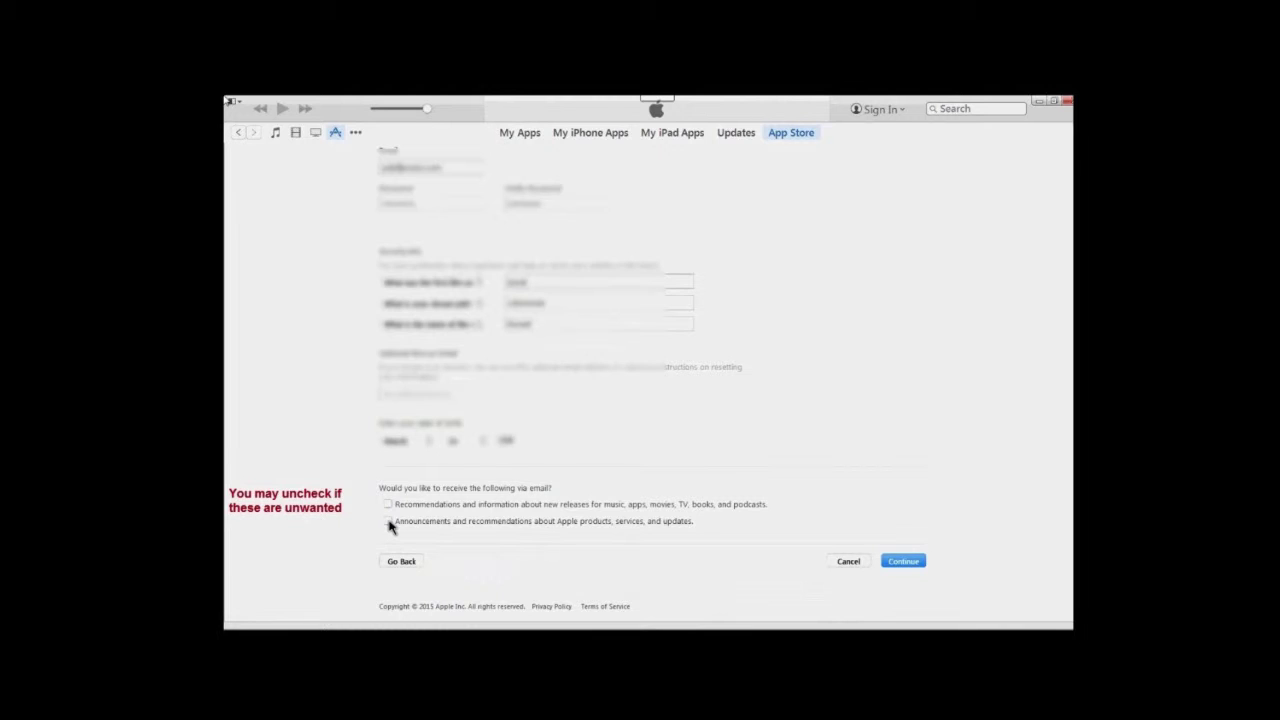
click(884, 561)
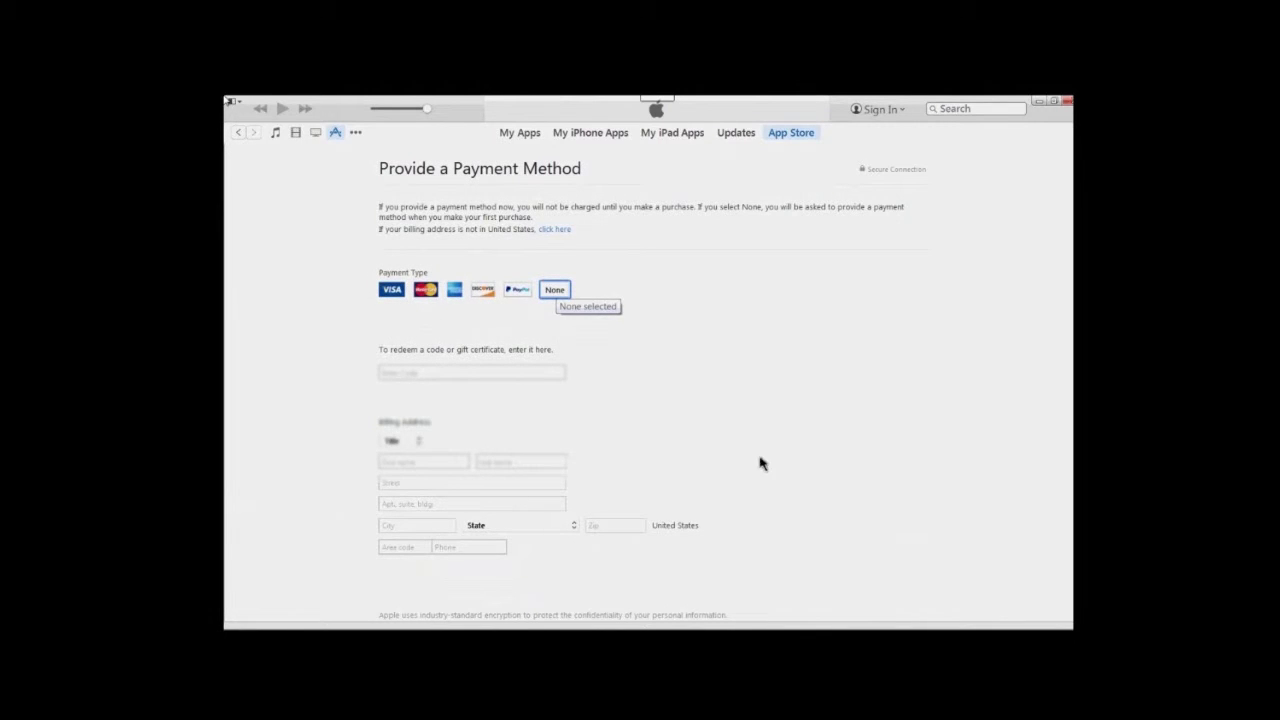
Select None as the payment type and enter the billing first and last name
click(553, 291)
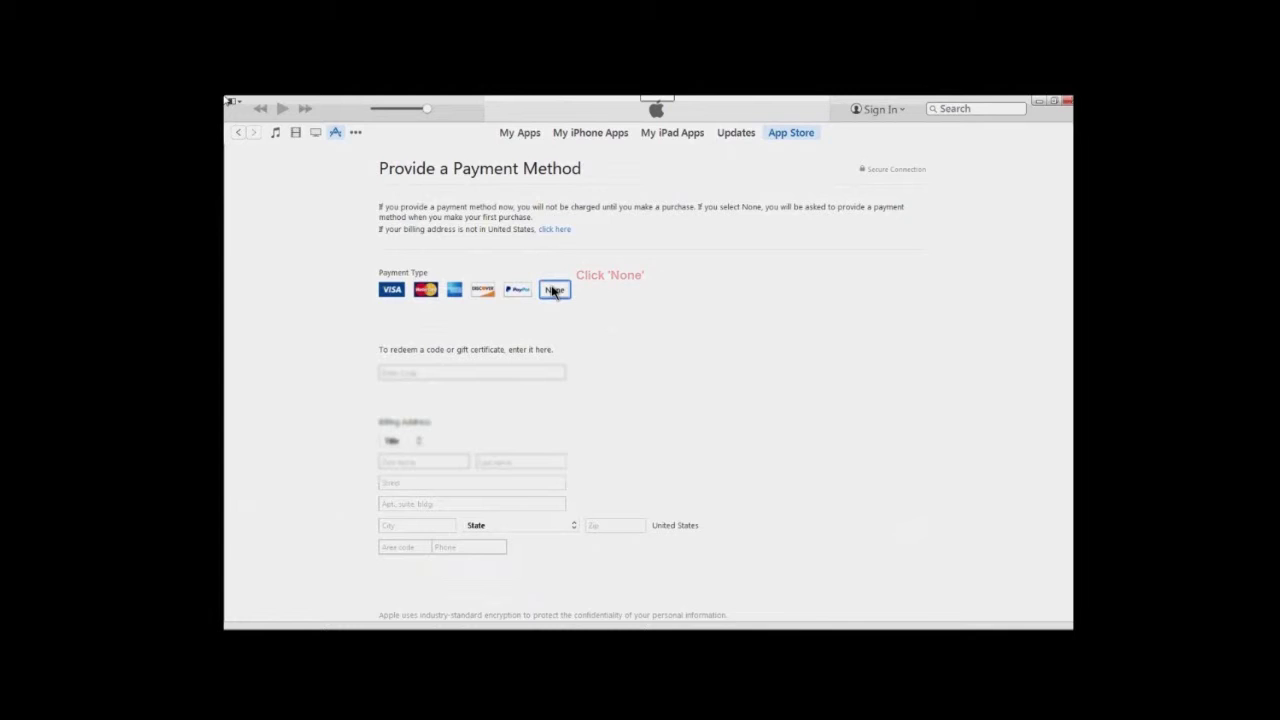
scroll(555, 291, down, 2)
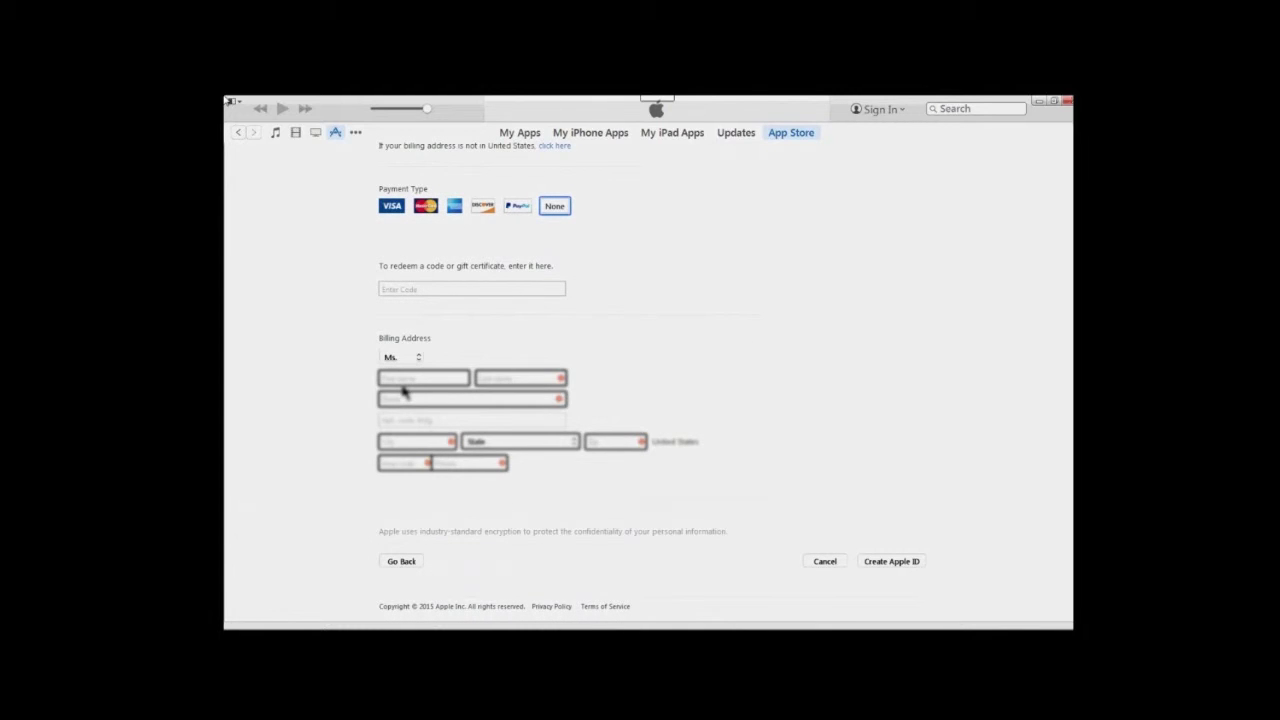
click(405, 380)
key(Tab)
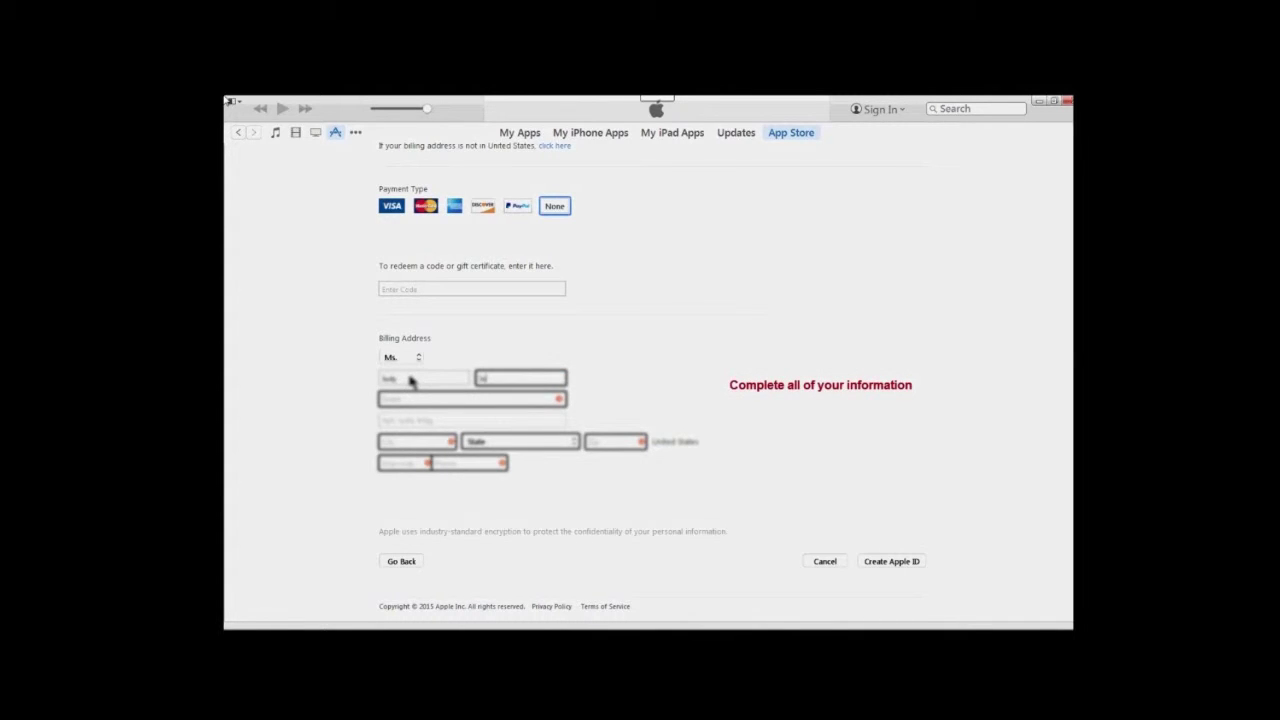
Fill in the billing street address, apartment, city, state and zip code
key(Tab)
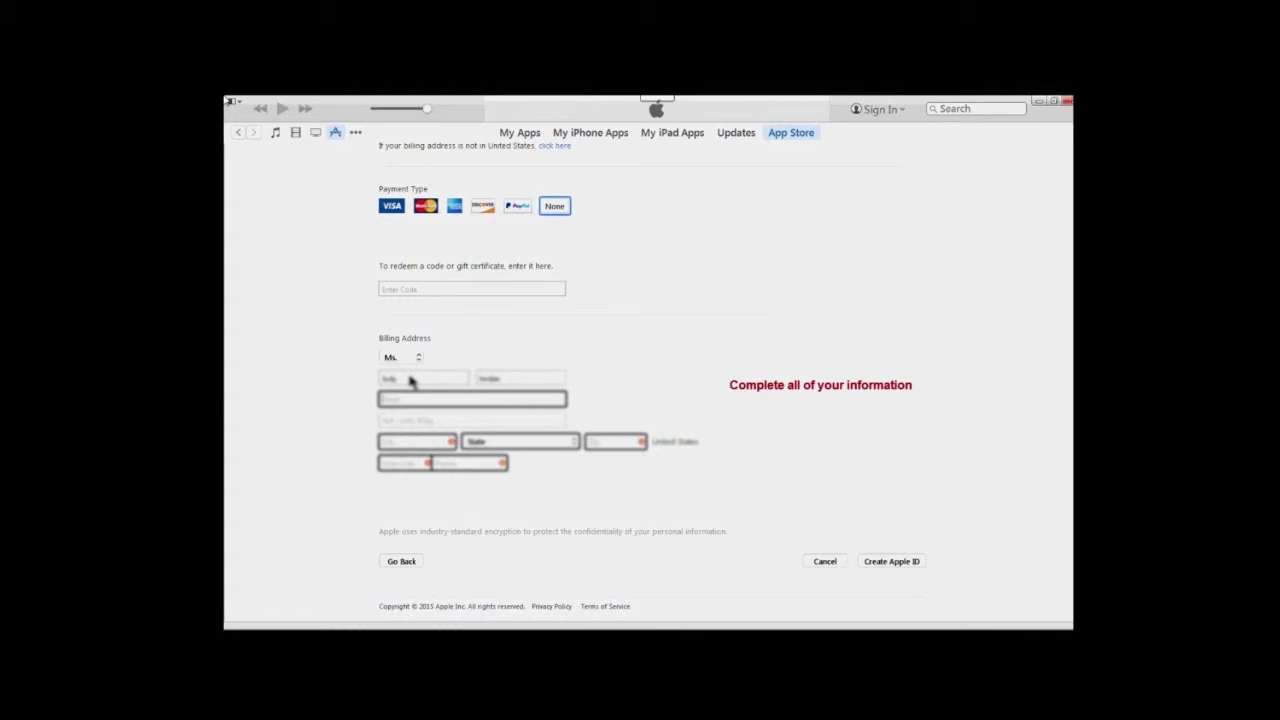
key(Tab)
text(#)
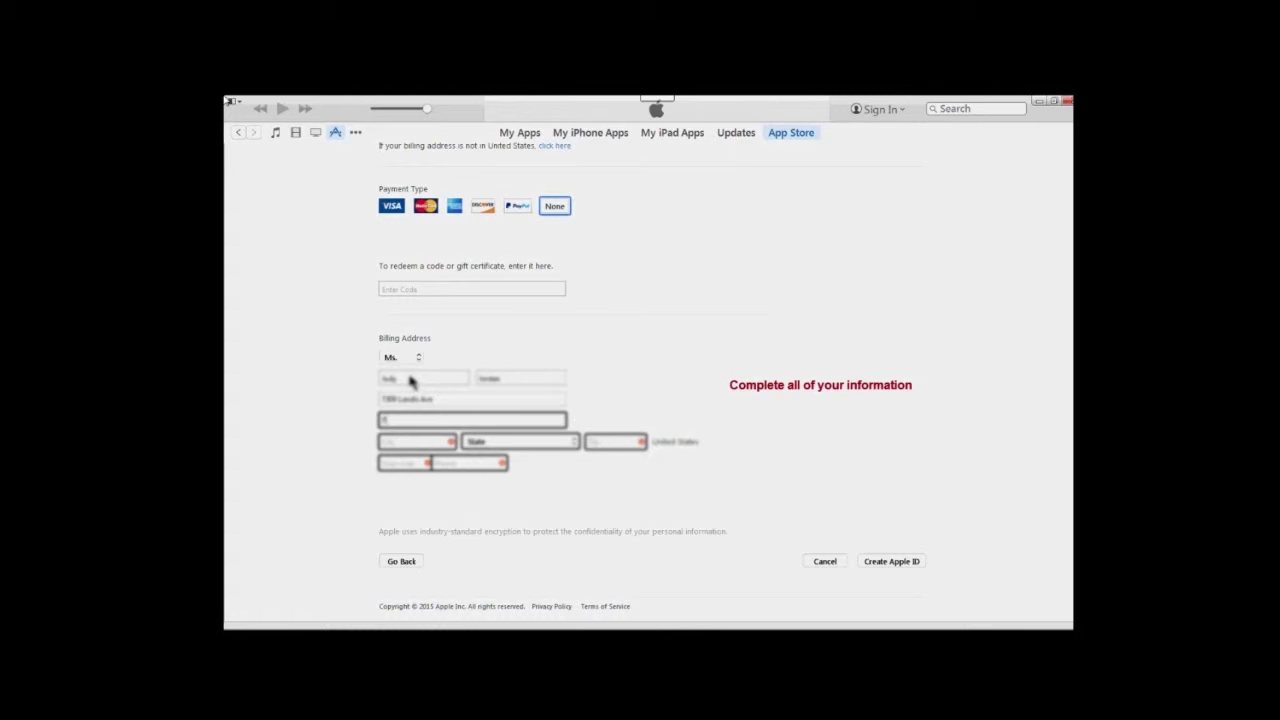
text(12)
key(Tab)
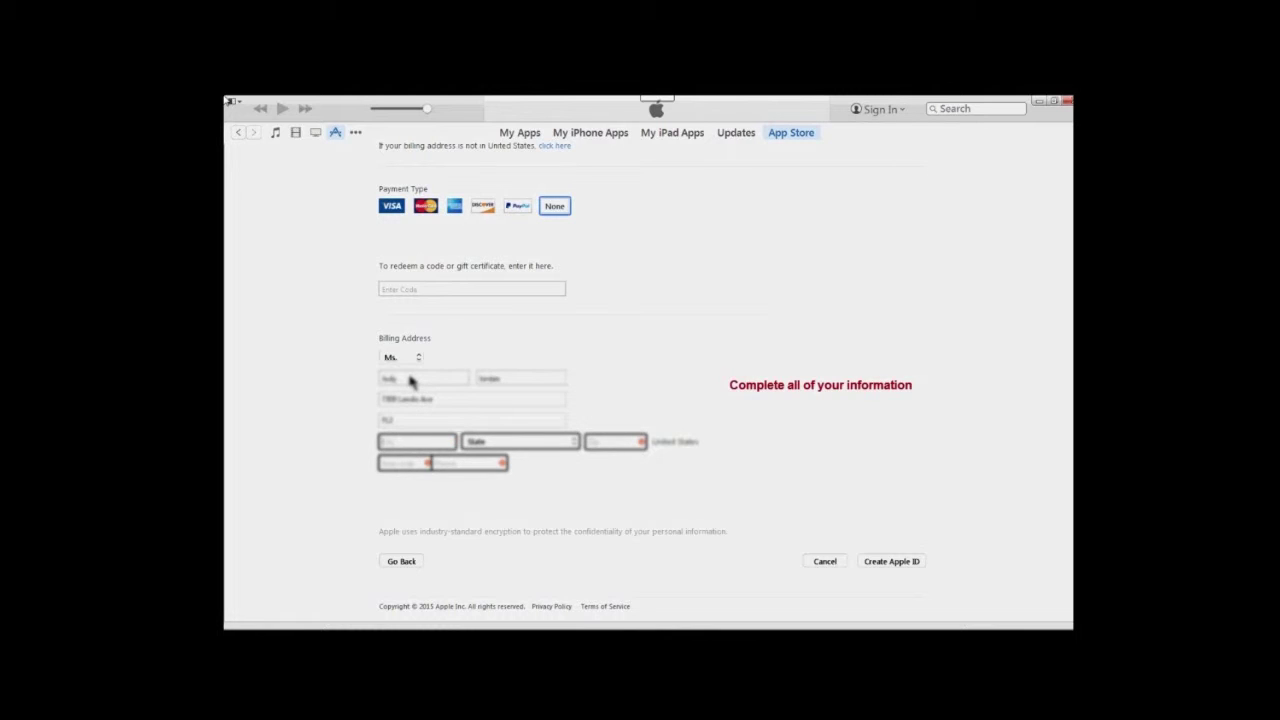
text(San Jose City)
key(Tab)
key(n)
key(v)
key(n)
key(j)
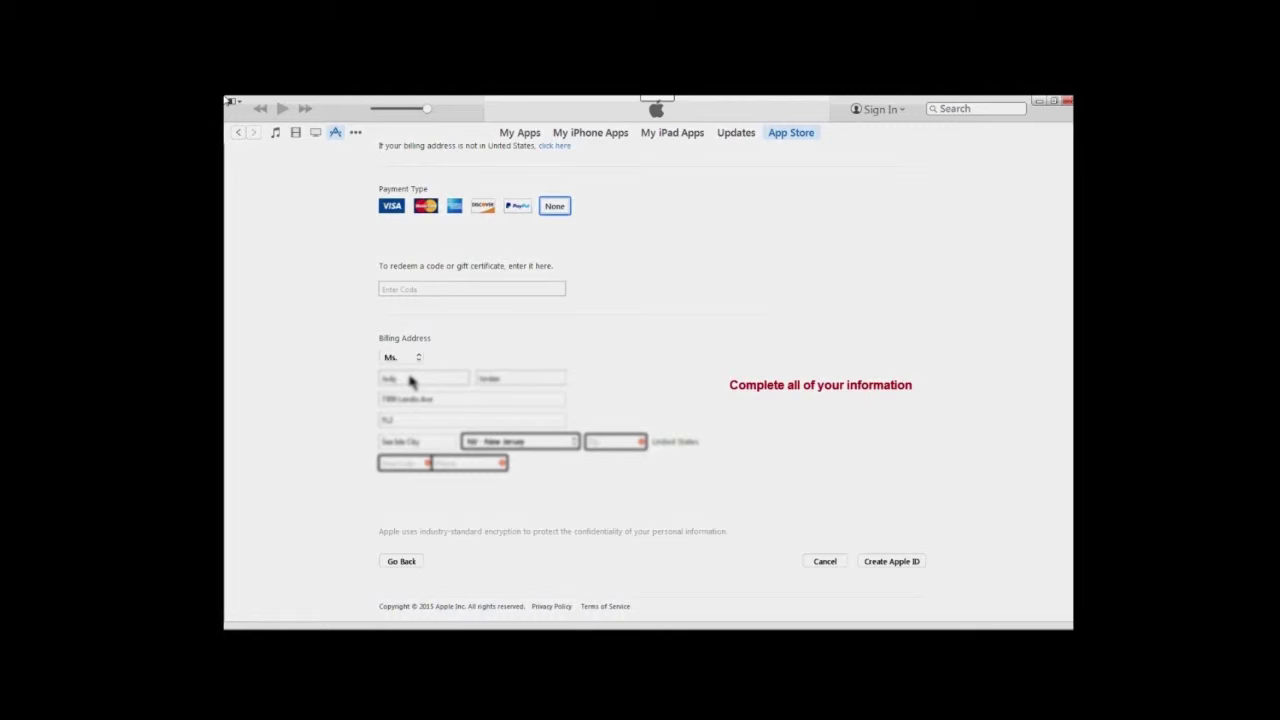
key(Tab)
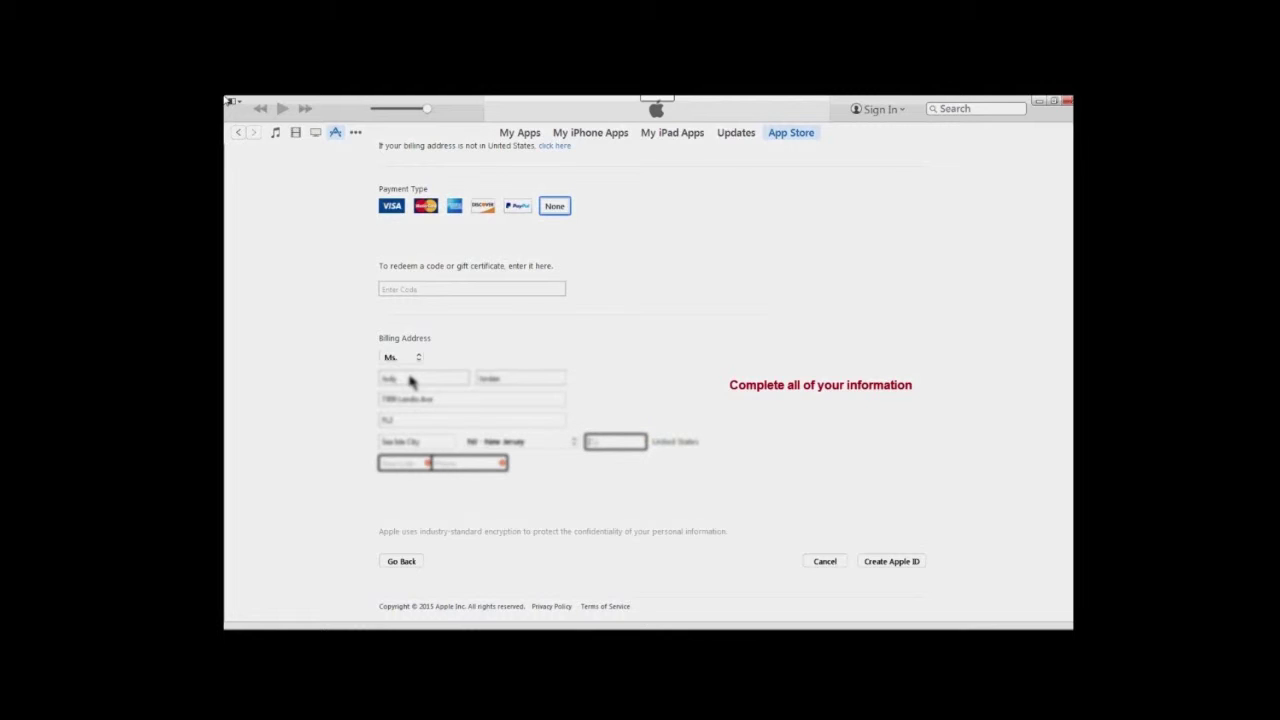
text(08243)
Enter the phone area code and number, then submit to create the Apple ID
key(Tab)
text(609)
key(Tab)
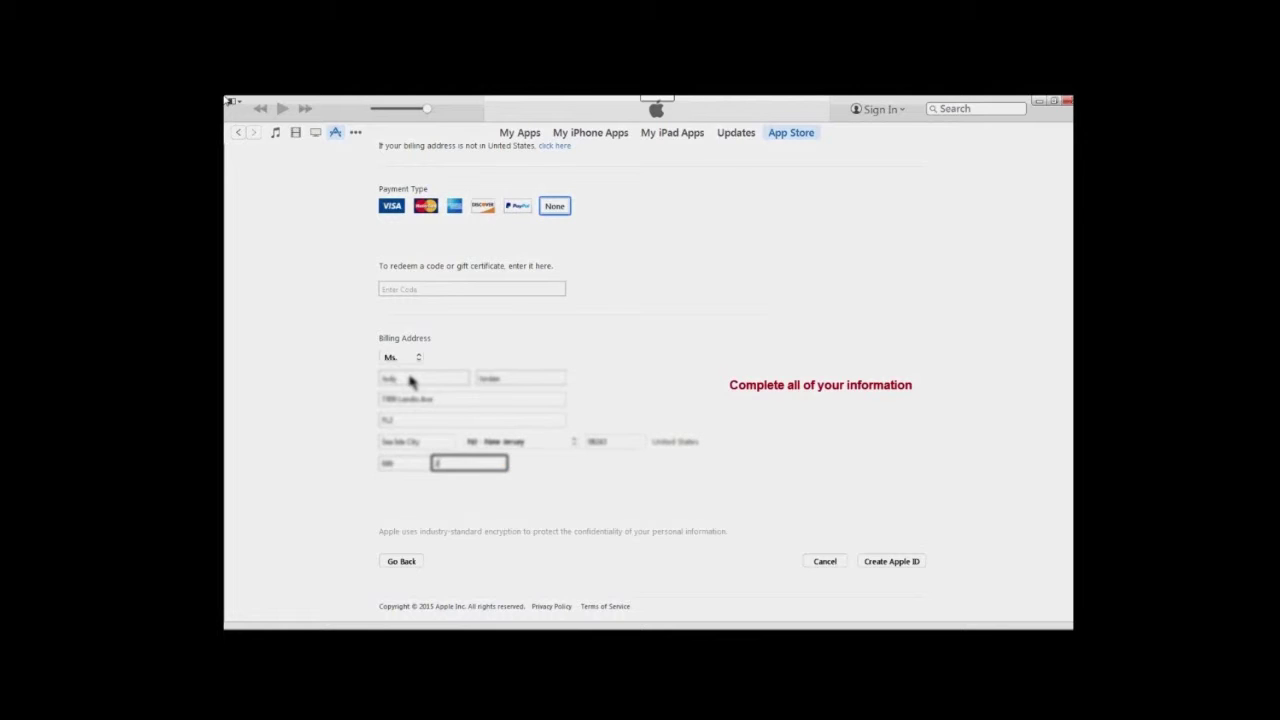
text(46512)
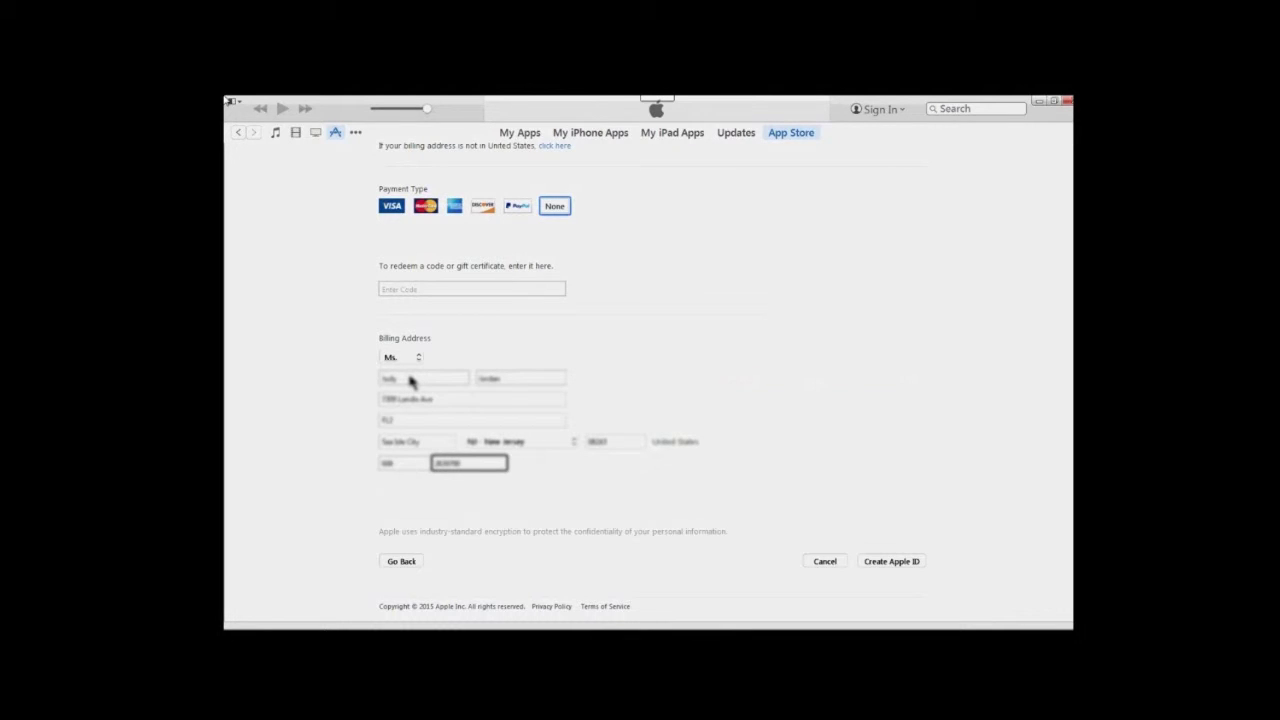
key(Tab)
key(Return)
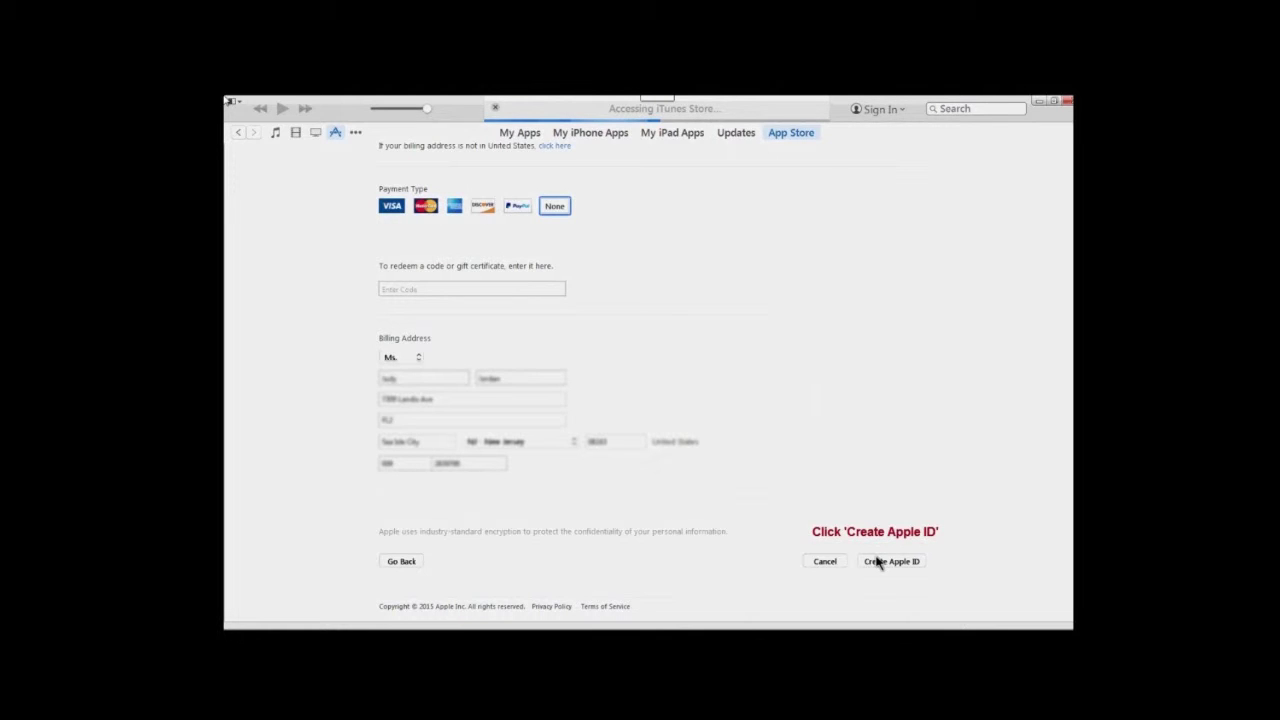
Create the Apple ID and acknowledge the notice that a verification email was sent
click(876, 562)
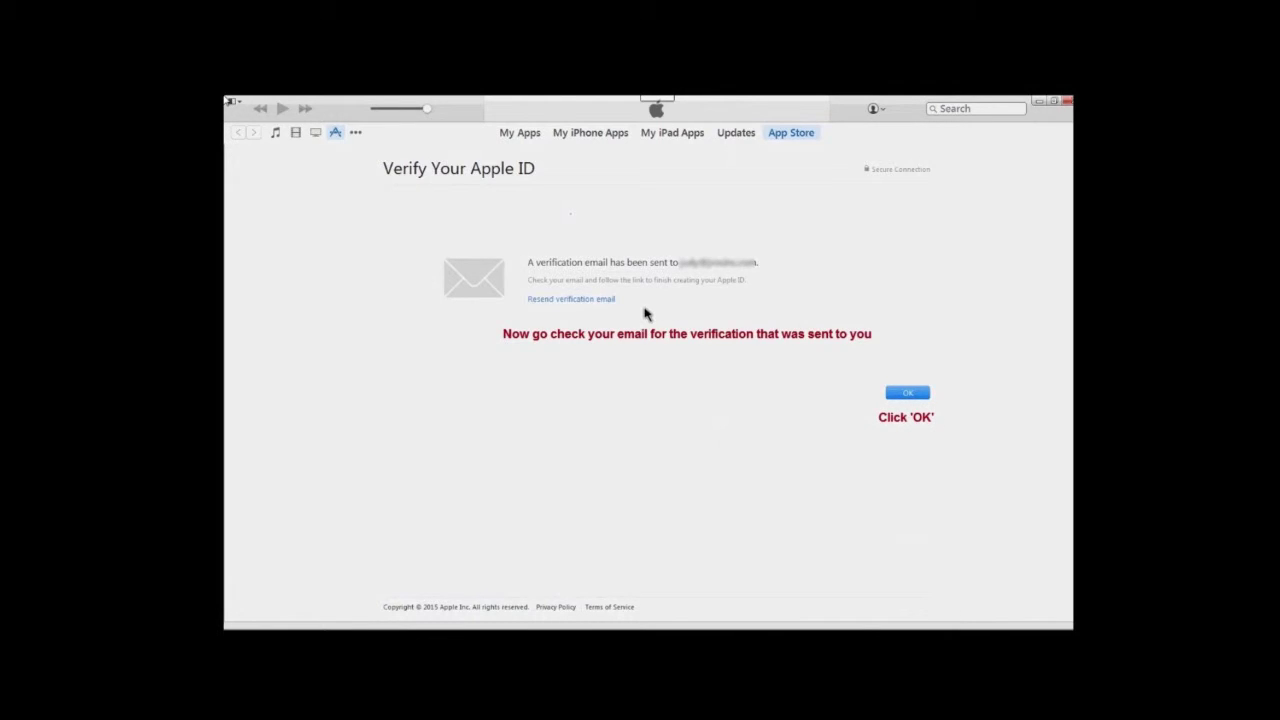
click(914, 395)
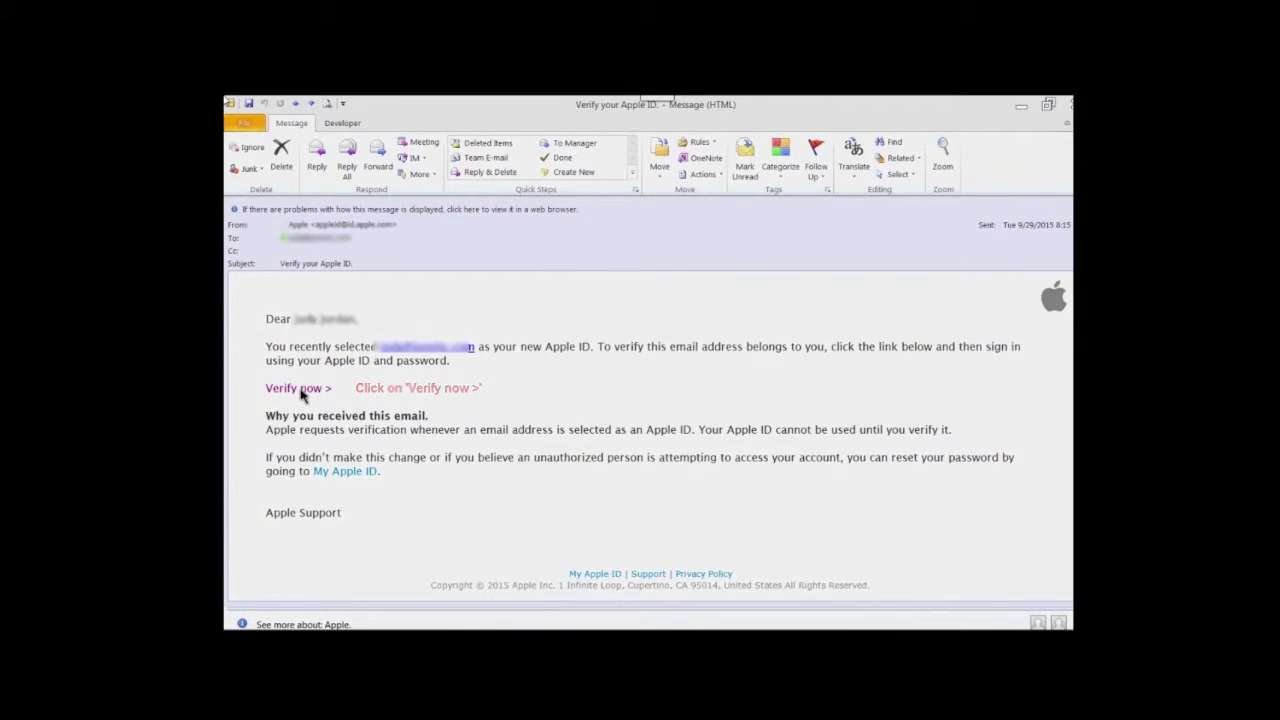
Follow the 'Verify now >' link in Apple's verification email in Outlook
click(301, 390)
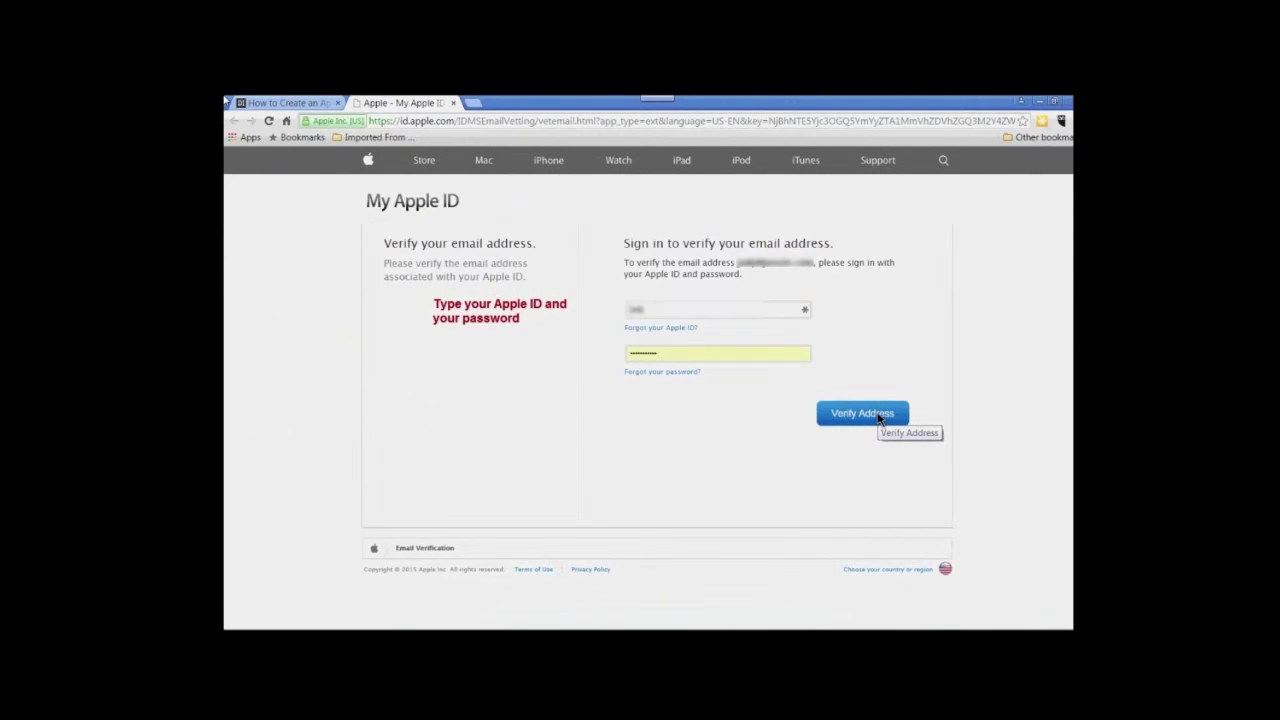
Sign in with the Apple ID email and password to verify the email address
text(@g)
text(ma)
text(il.com)
text(com)
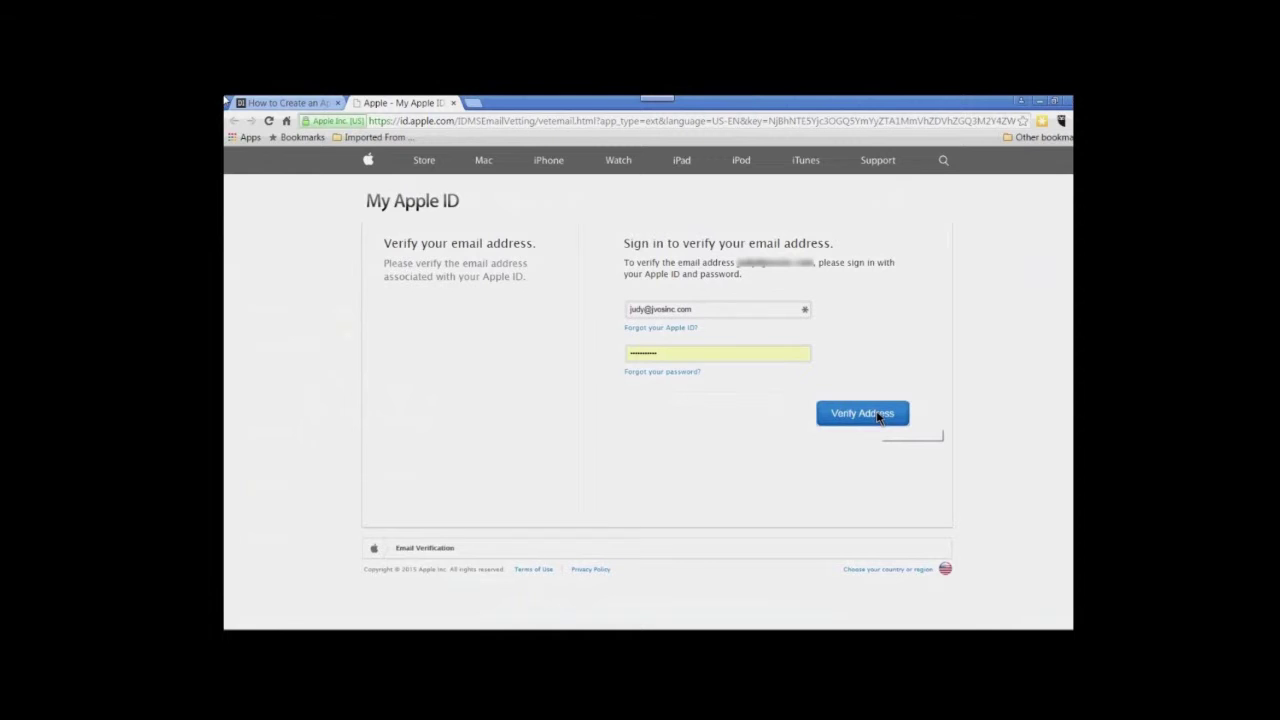
click(877, 418)
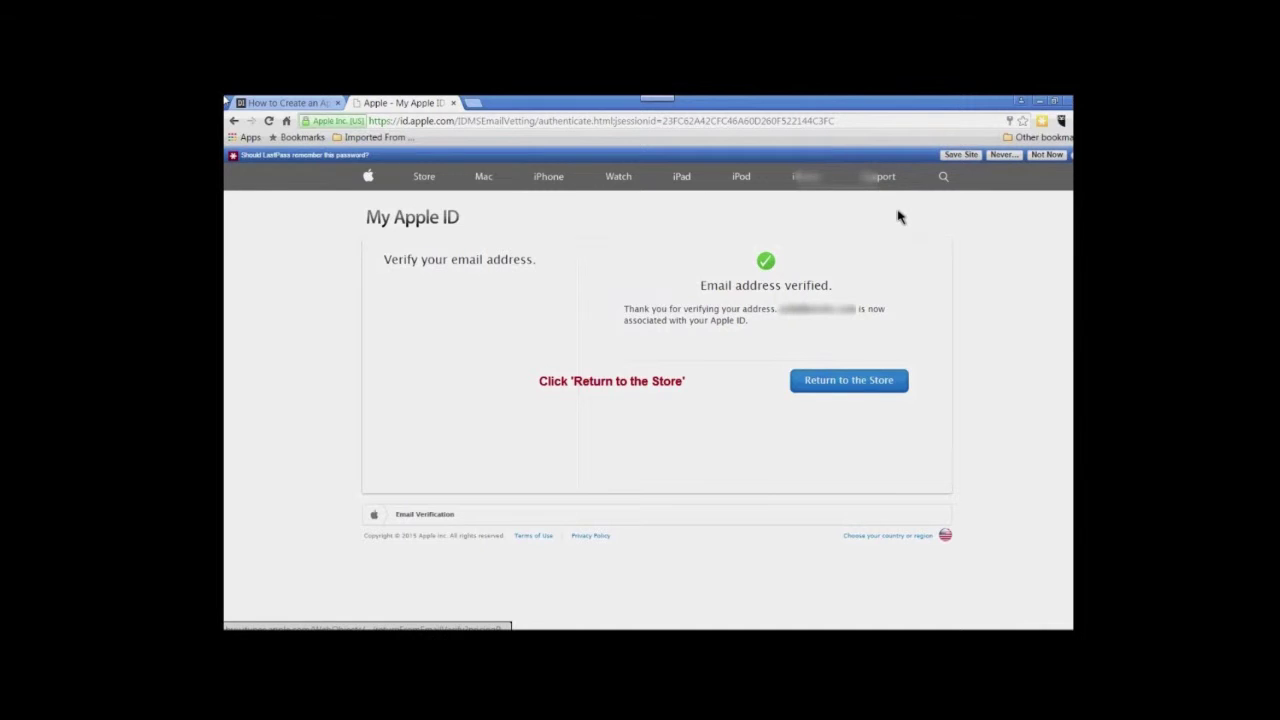
Return to the iTunes Store from the email-verified confirmation page
key(Return)
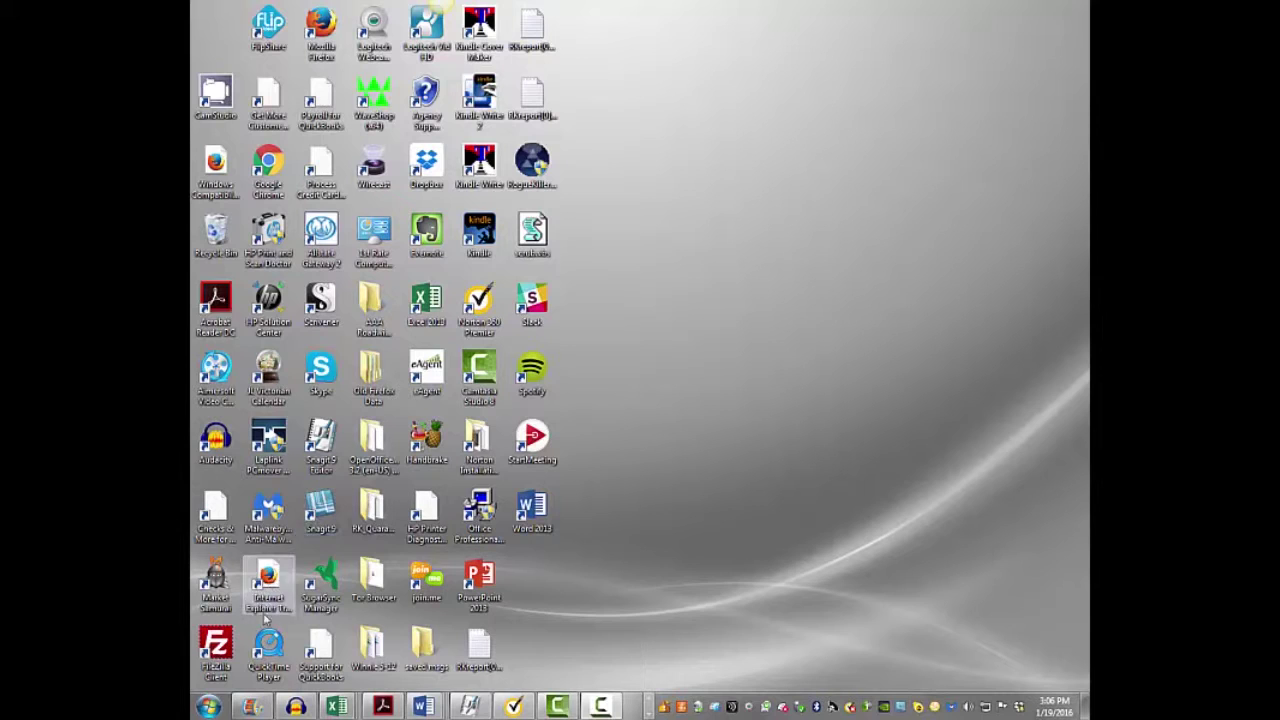
Launch iTunes from the Windows Start menu program list
click(207, 708)
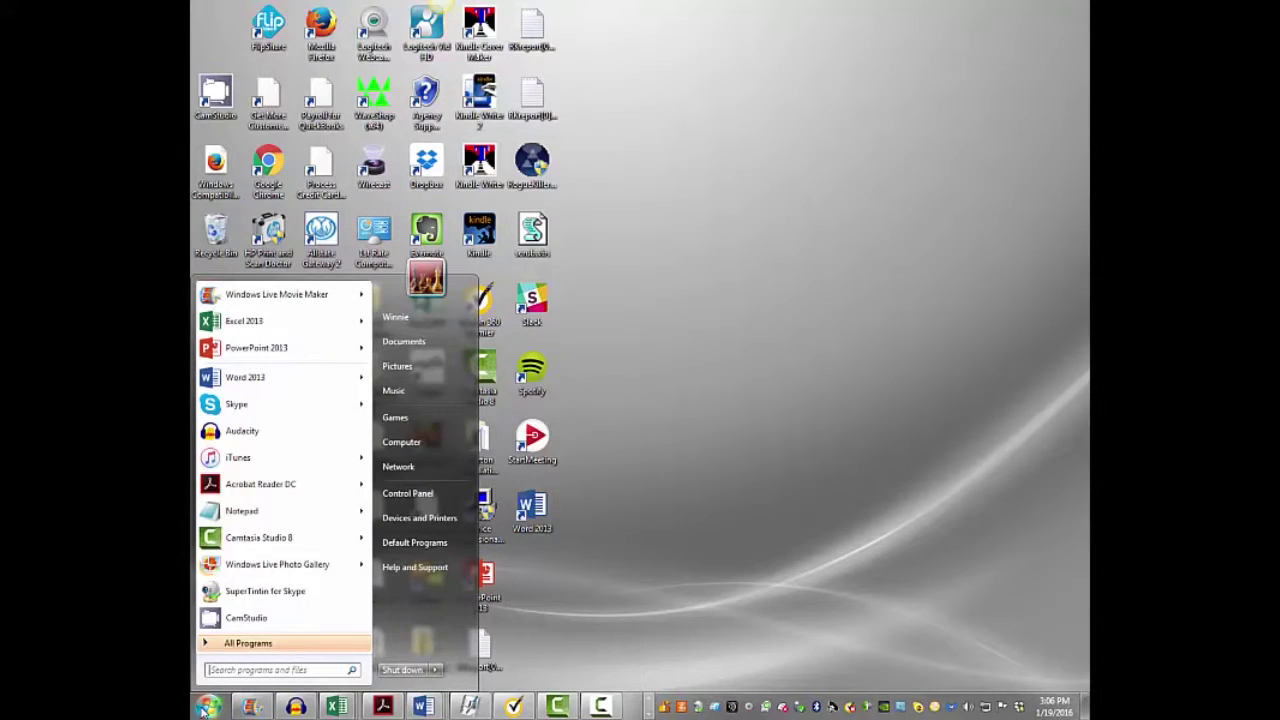
click(230, 460)
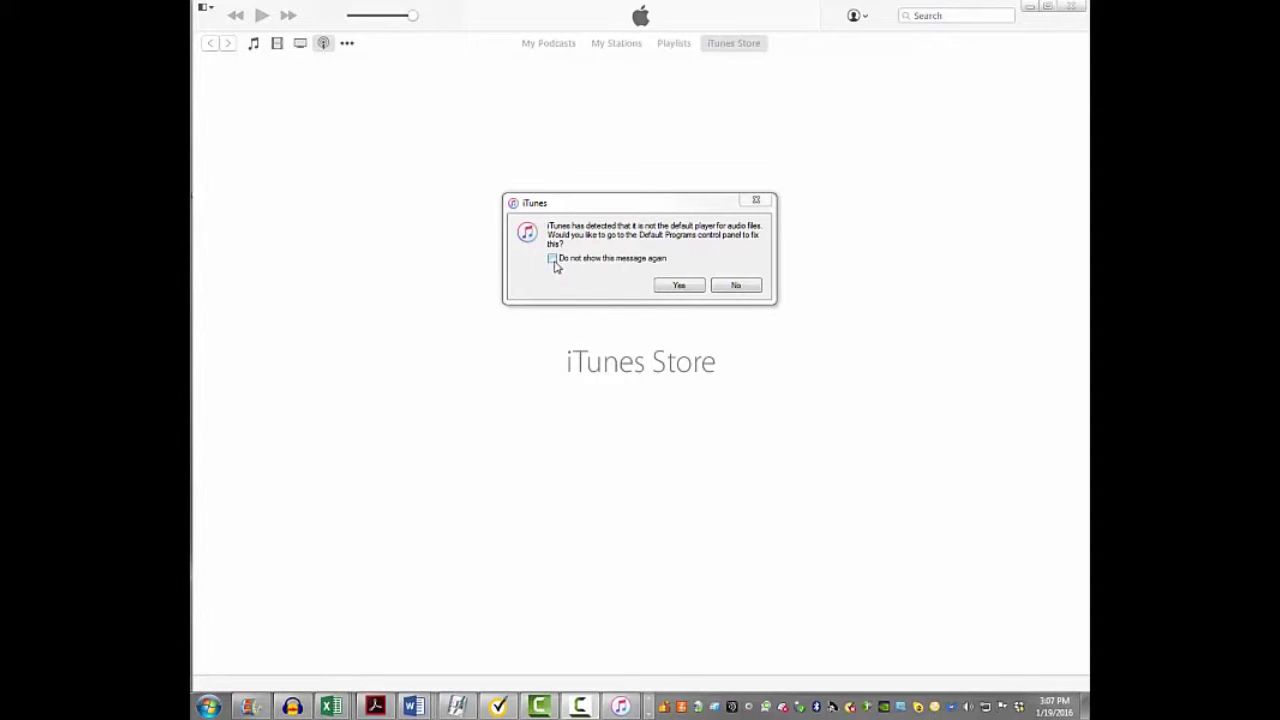
Decline making iTunes the default player for audio files
click(735, 287)
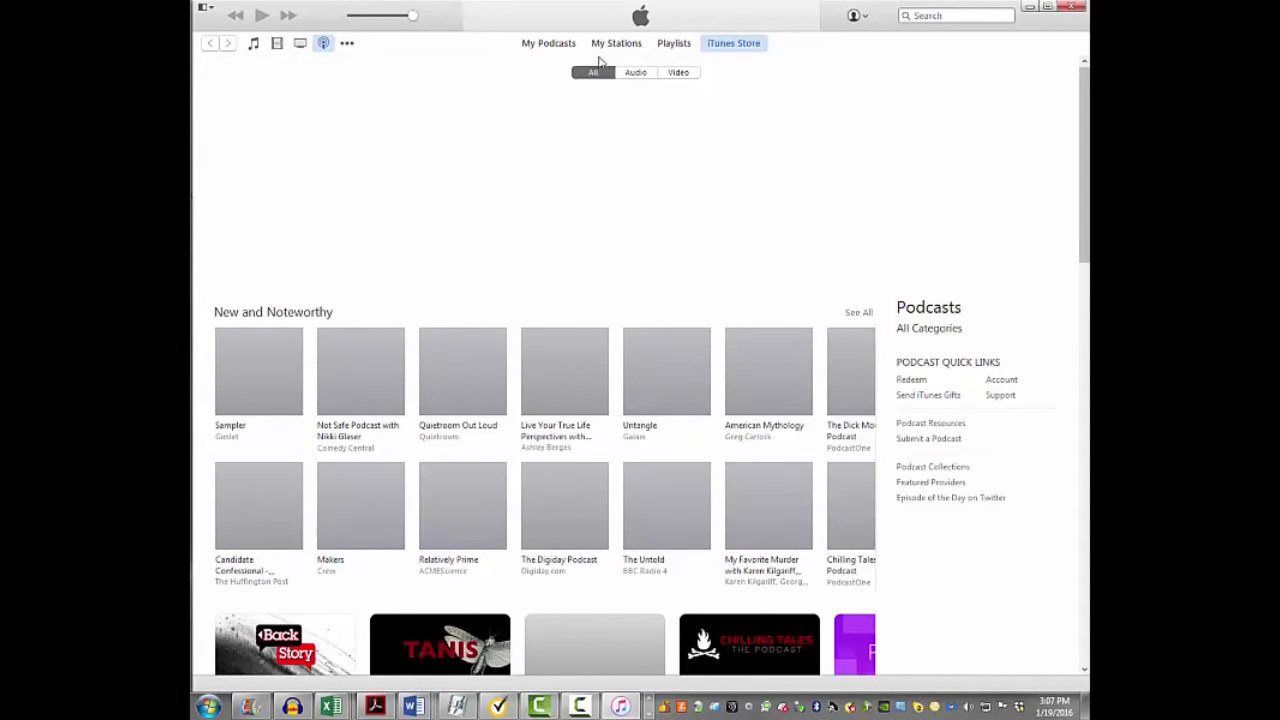
click(347, 45)
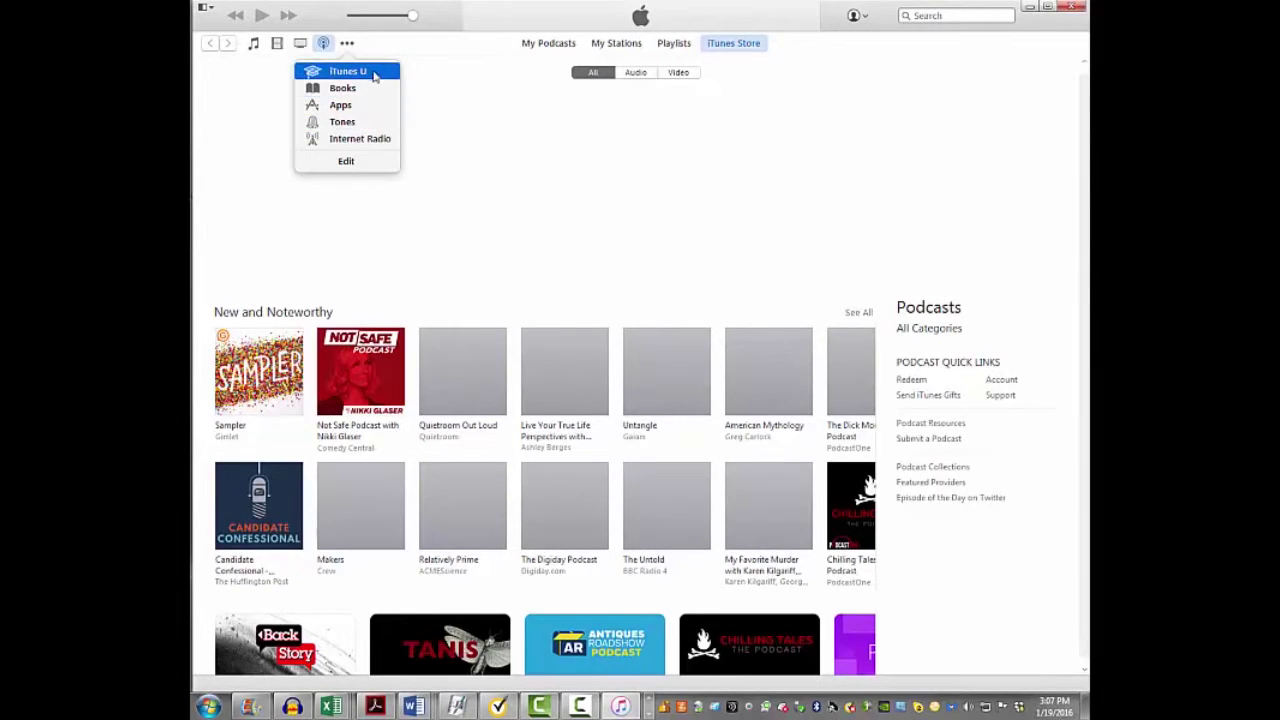
click(347, 43)
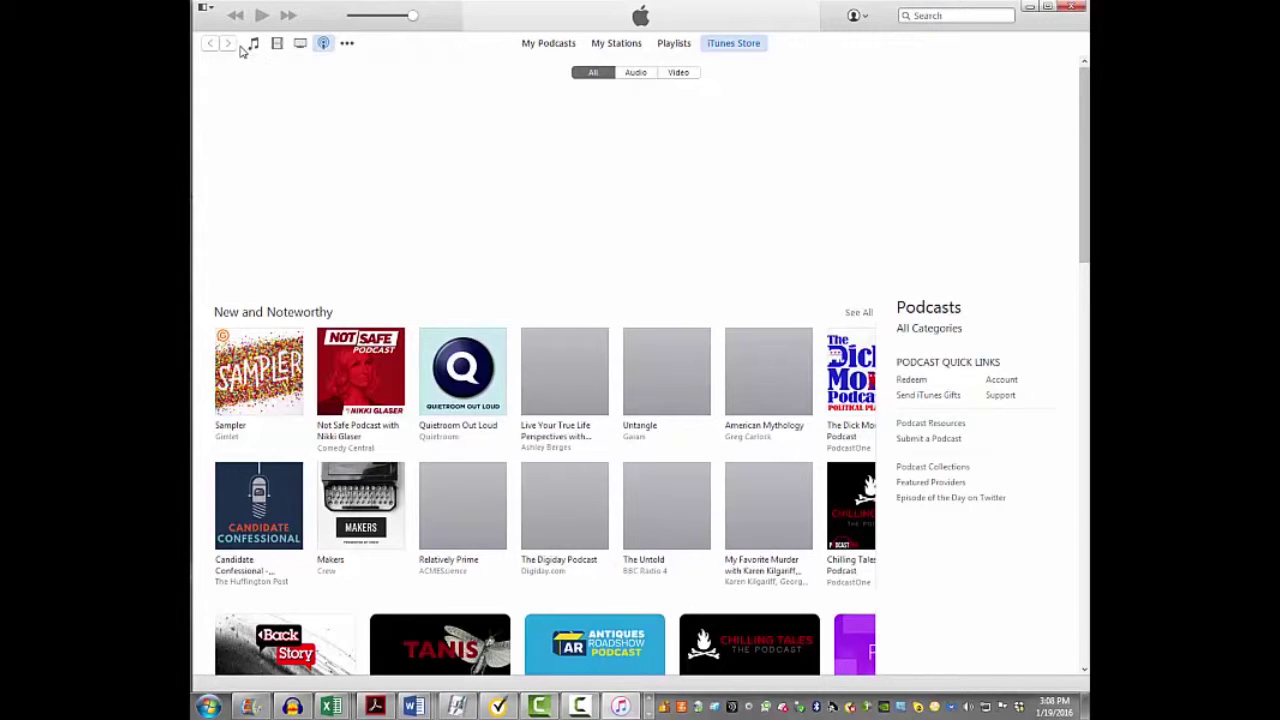
click(347, 46)
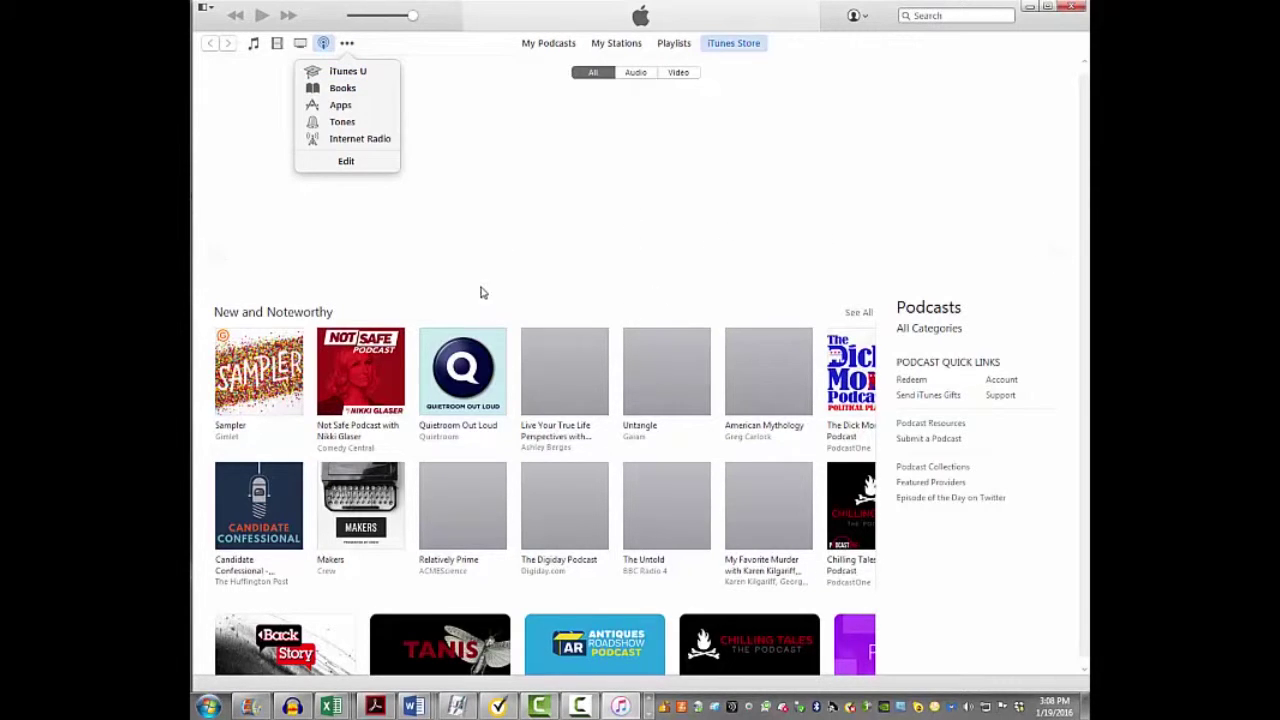
click(446, 45)
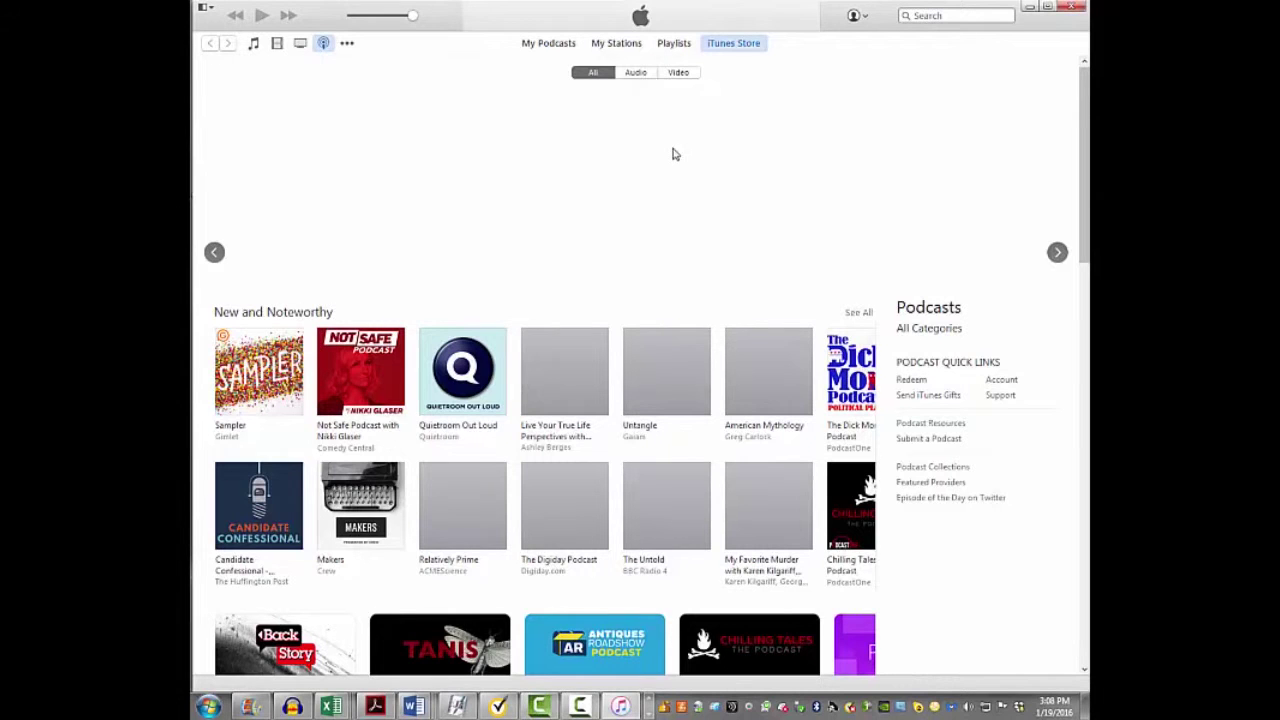
Browse more New and Noteworthy podcasts by scrolling and dragging the row's scrollbar
scroll(791, 267, down, 1)
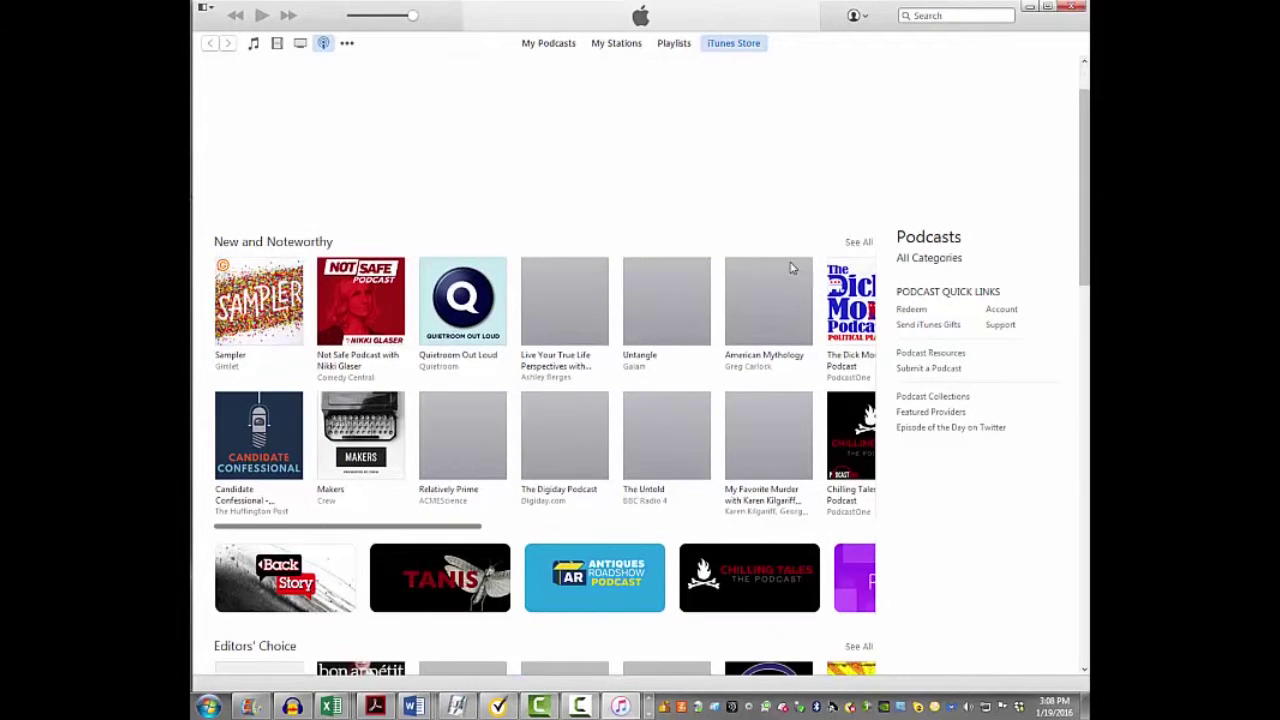
scroll(791, 267, down, 5)
scroll(791, 268, up, 6)
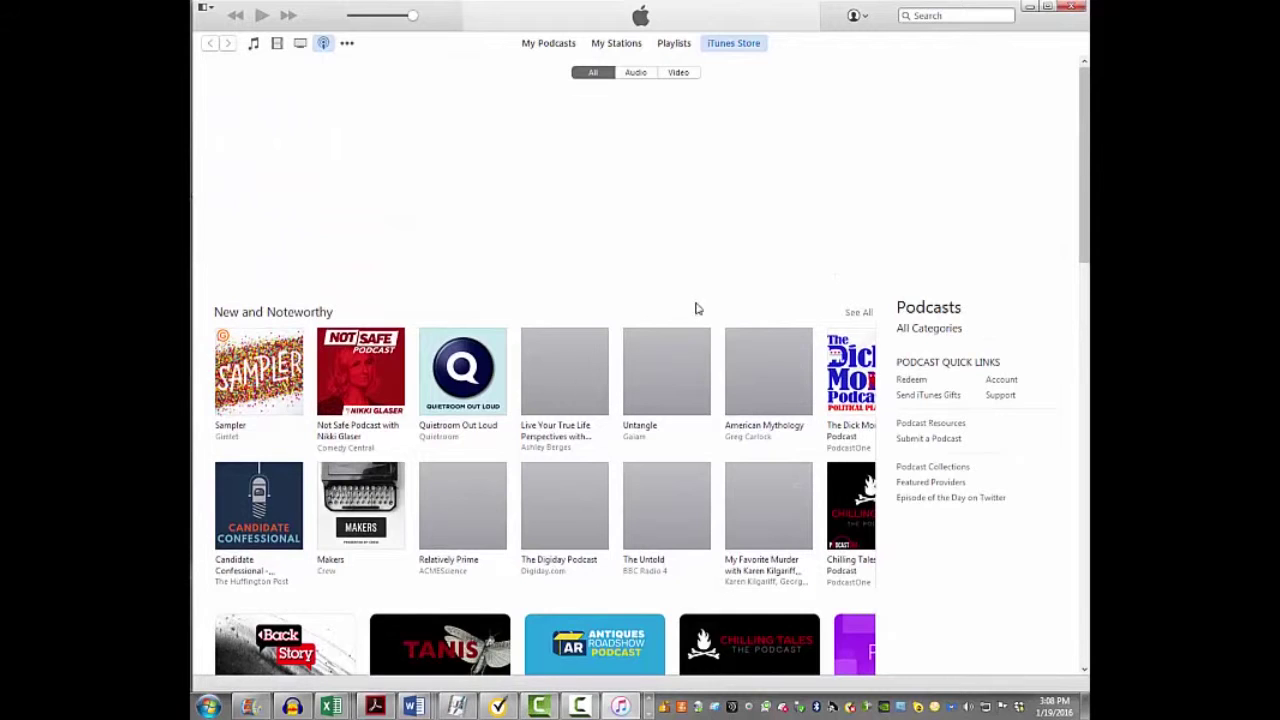
scroll(706, 296, down, 1)
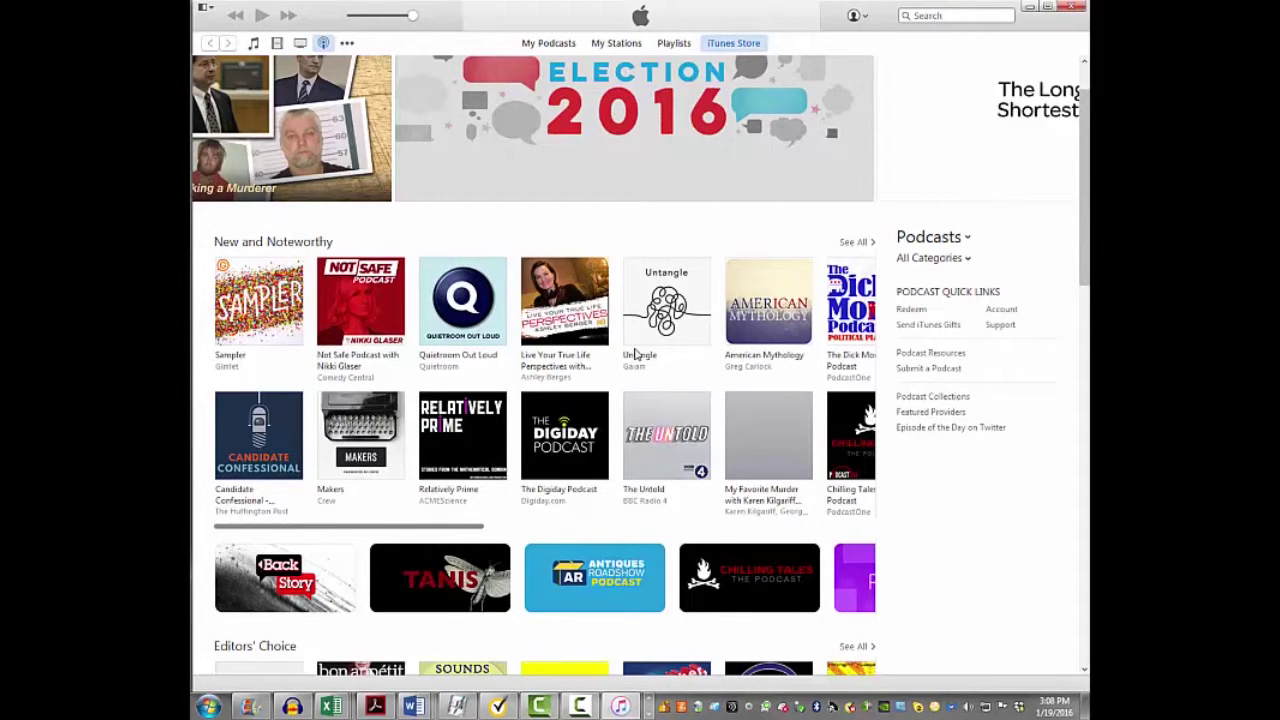
scroll(634, 353, up, 2)
scroll(634, 353, down, 2)
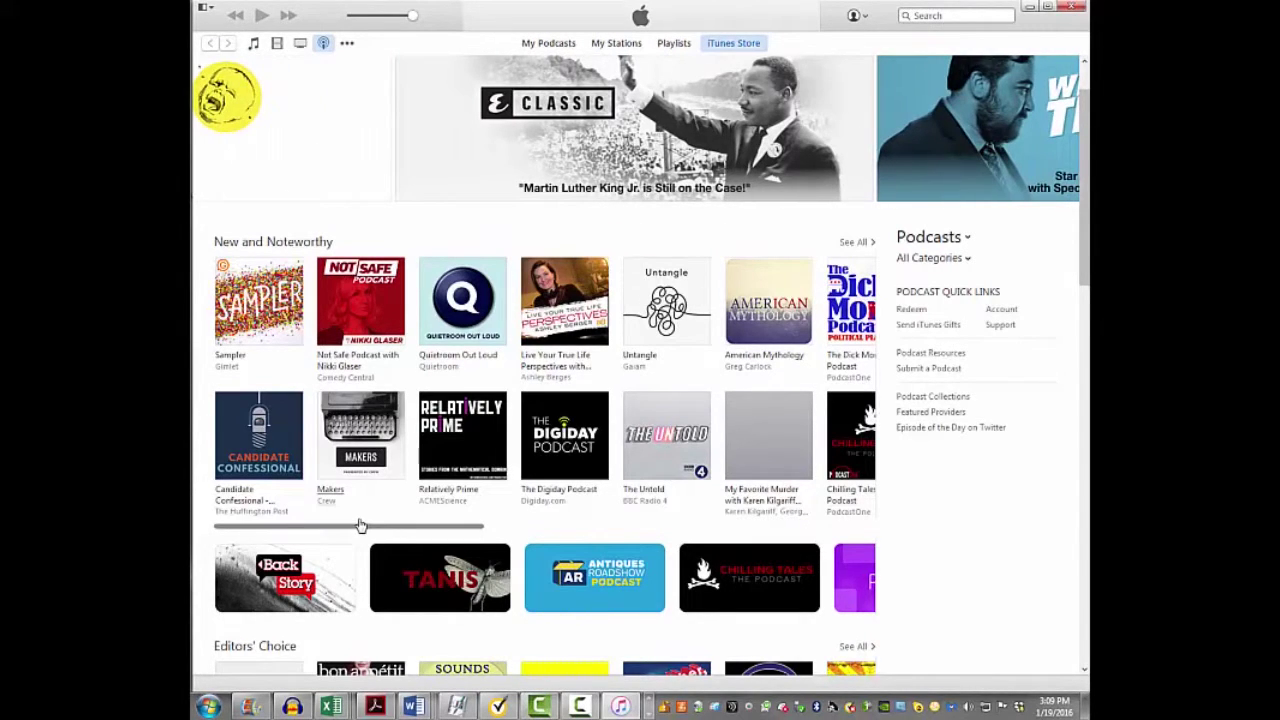
drag(330, 532, 591, 548)
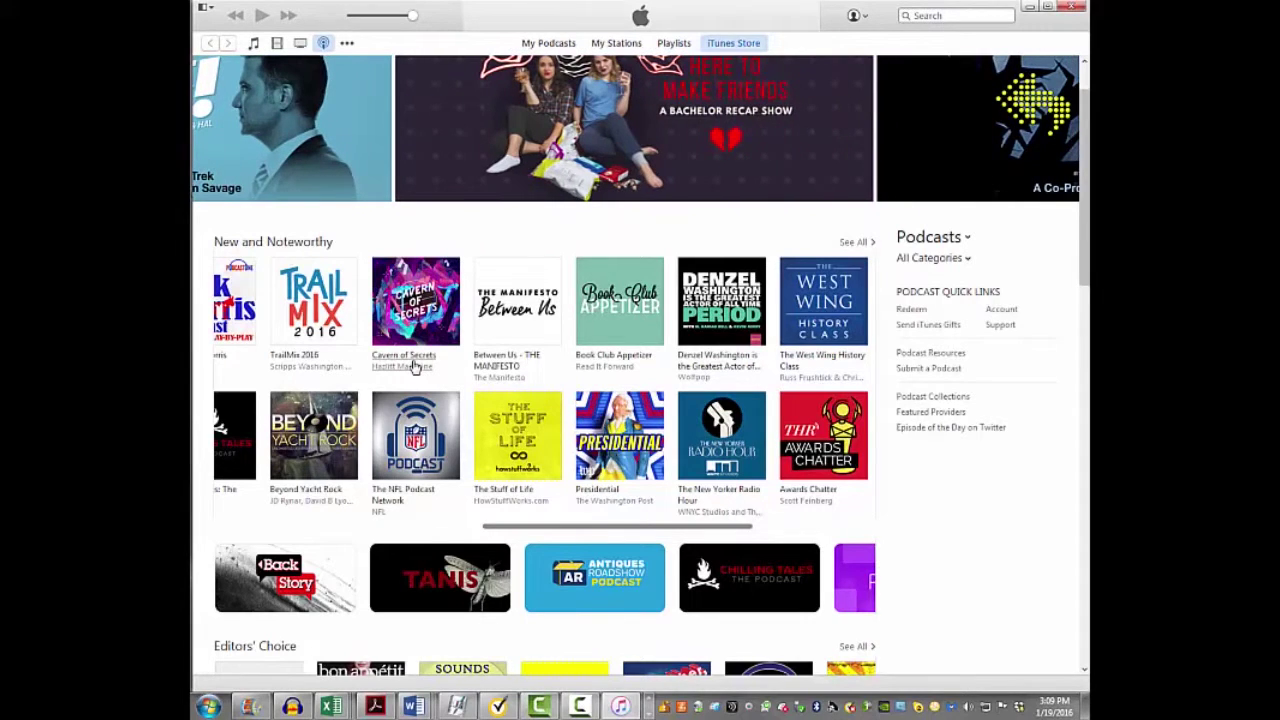
Scroll down to the Editors' Choice and Featured Collections sections
scroll(430, 355, down, 3)
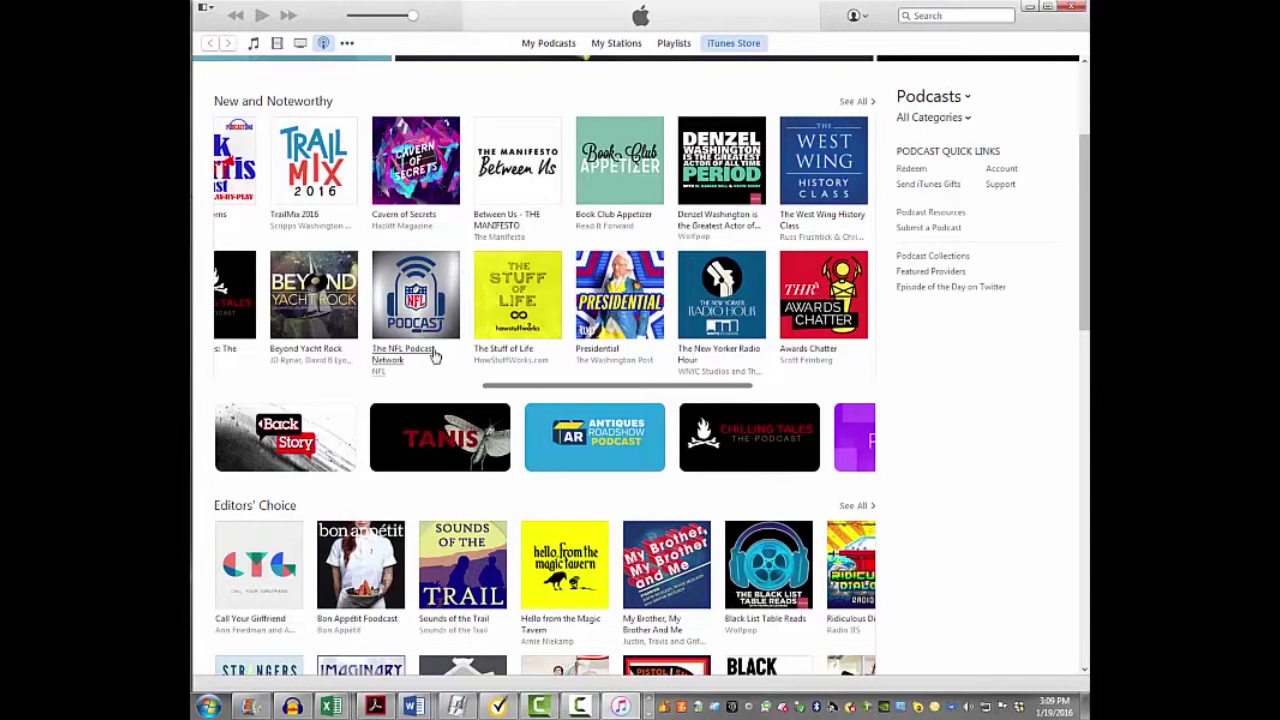
scroll(435, 355, down, 2)
scroll(435, 355, down, 2)
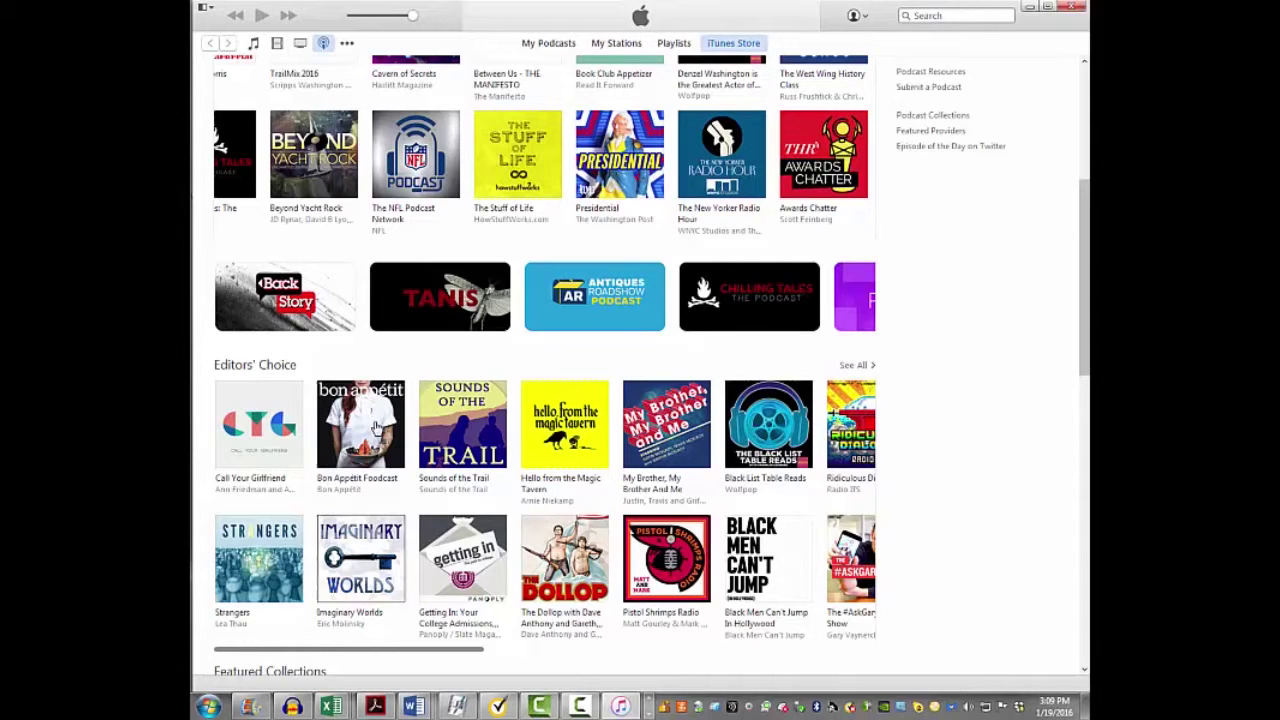
scroll(378, 455, down, 1)
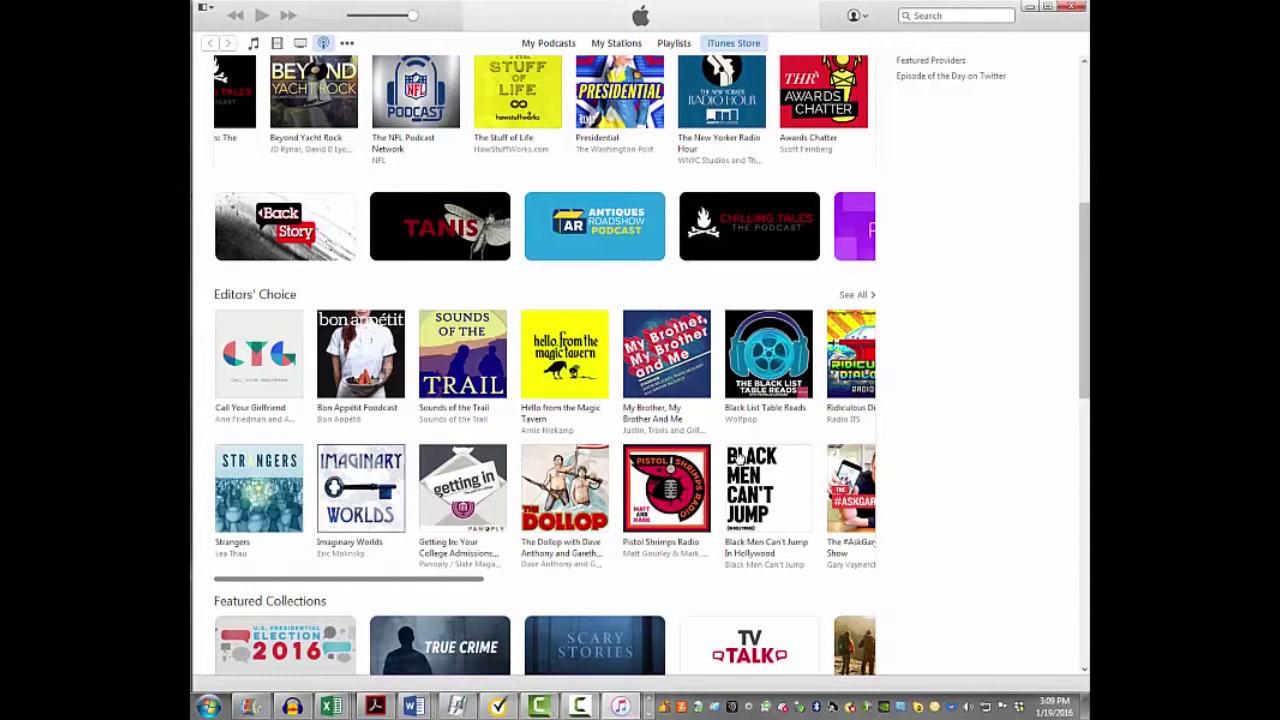
scroll(740, 455, down, 3)
scroll(740, 455, down, 1)
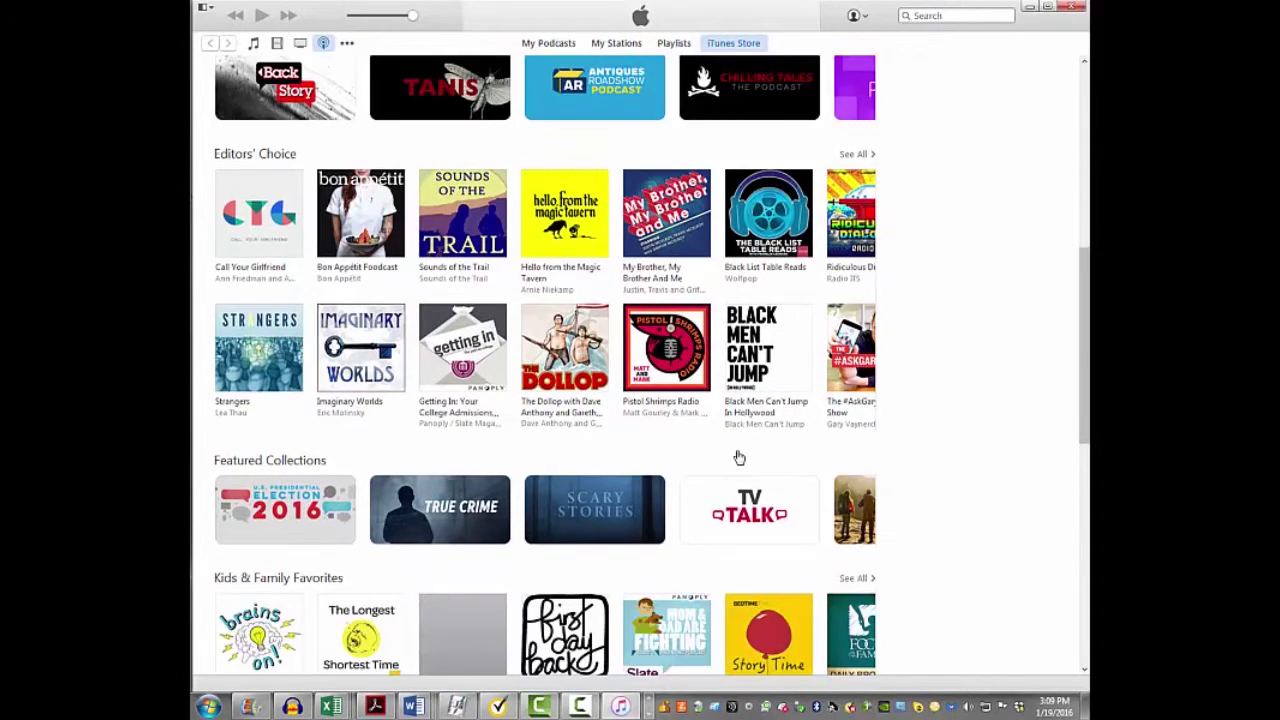
mouse_move(740, 455)
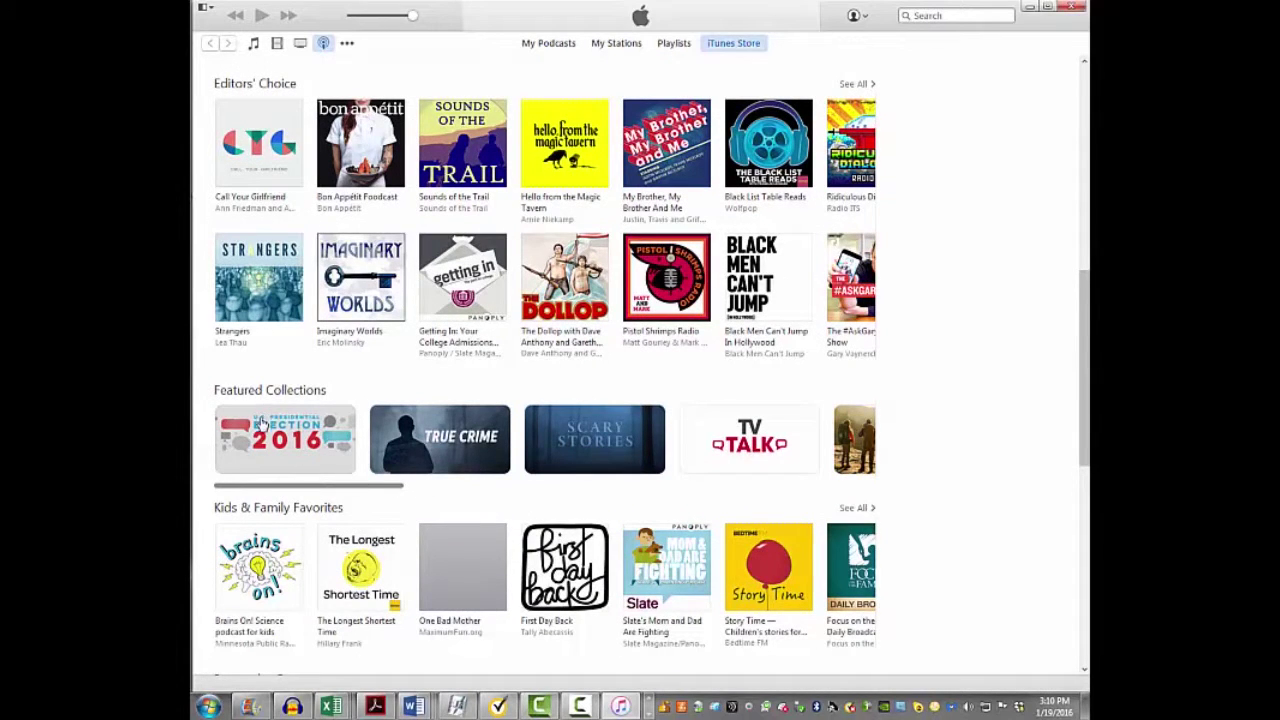
Browse the Featured Collections and Browse by Category rows, continuing down to the page footer
drag(278, 489, 764, 501)
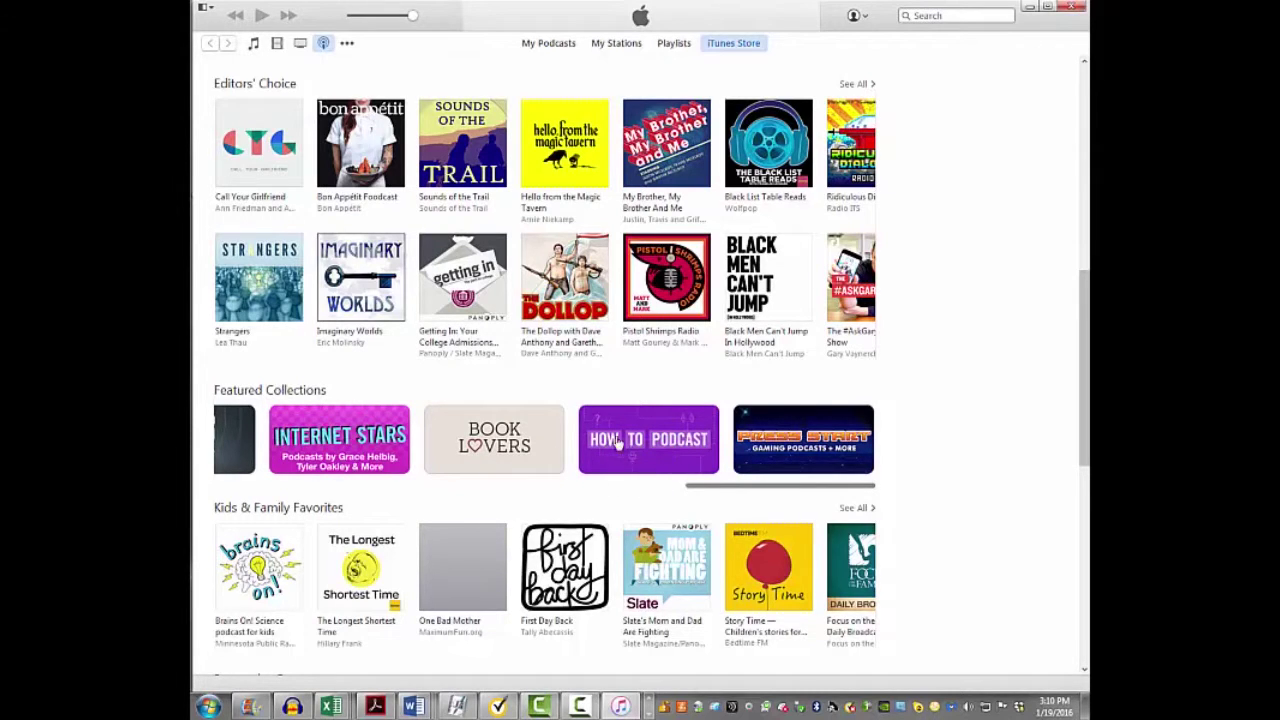
drag(716, 487, 569, 491)
scroll(572, 465, down, 3)
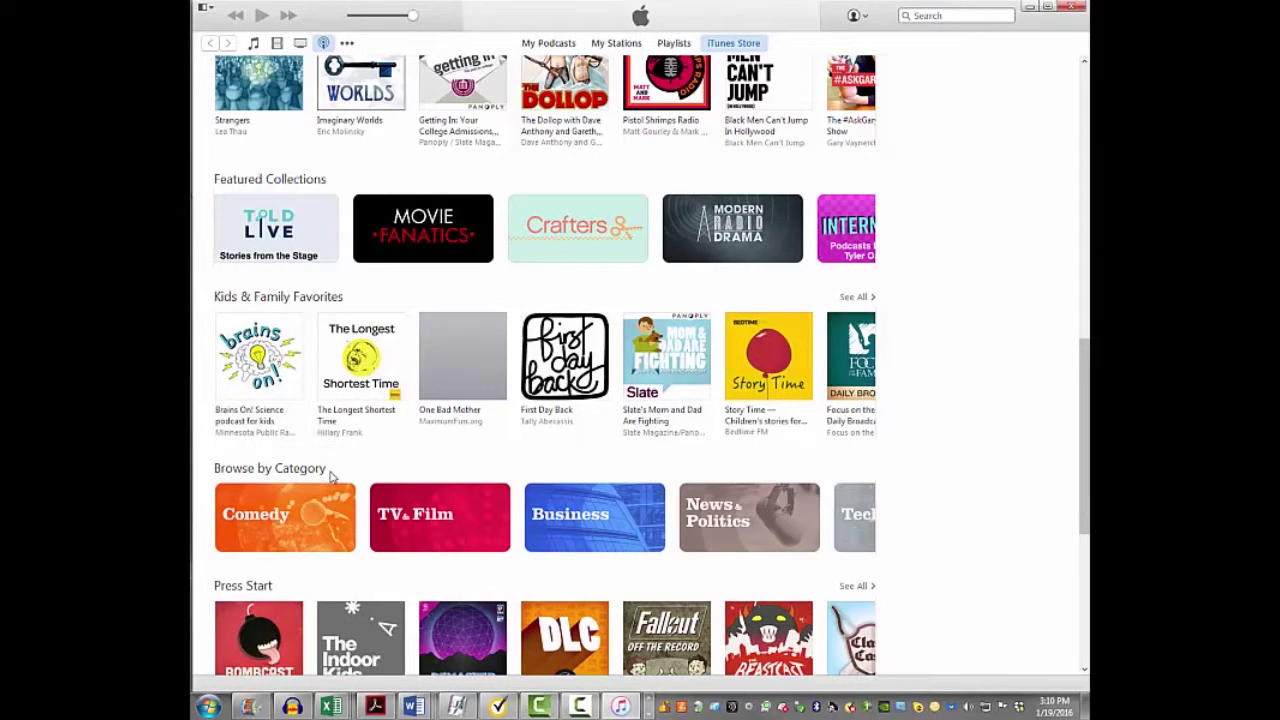
scroll(336, 476, down, 2)
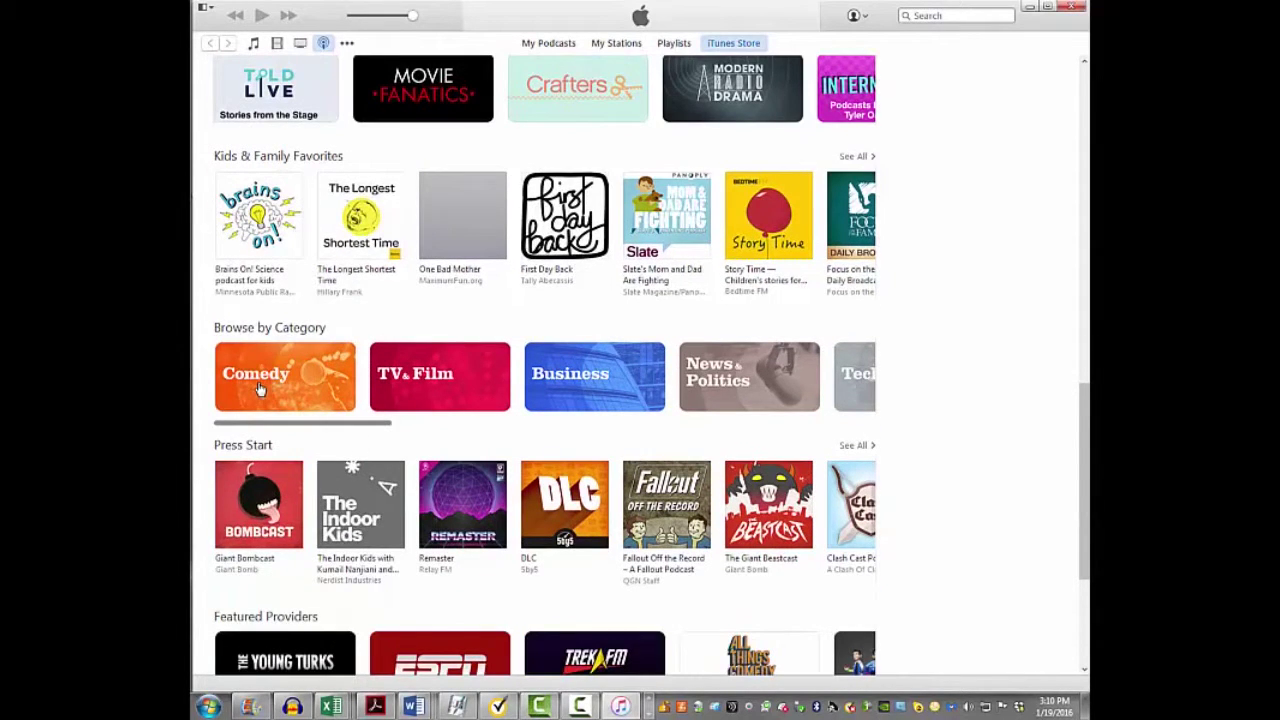
mouse_move(309, 427)
mouse_down()
mouse_move(688, 449)
mouse_move(510, 443)
mouse_up()
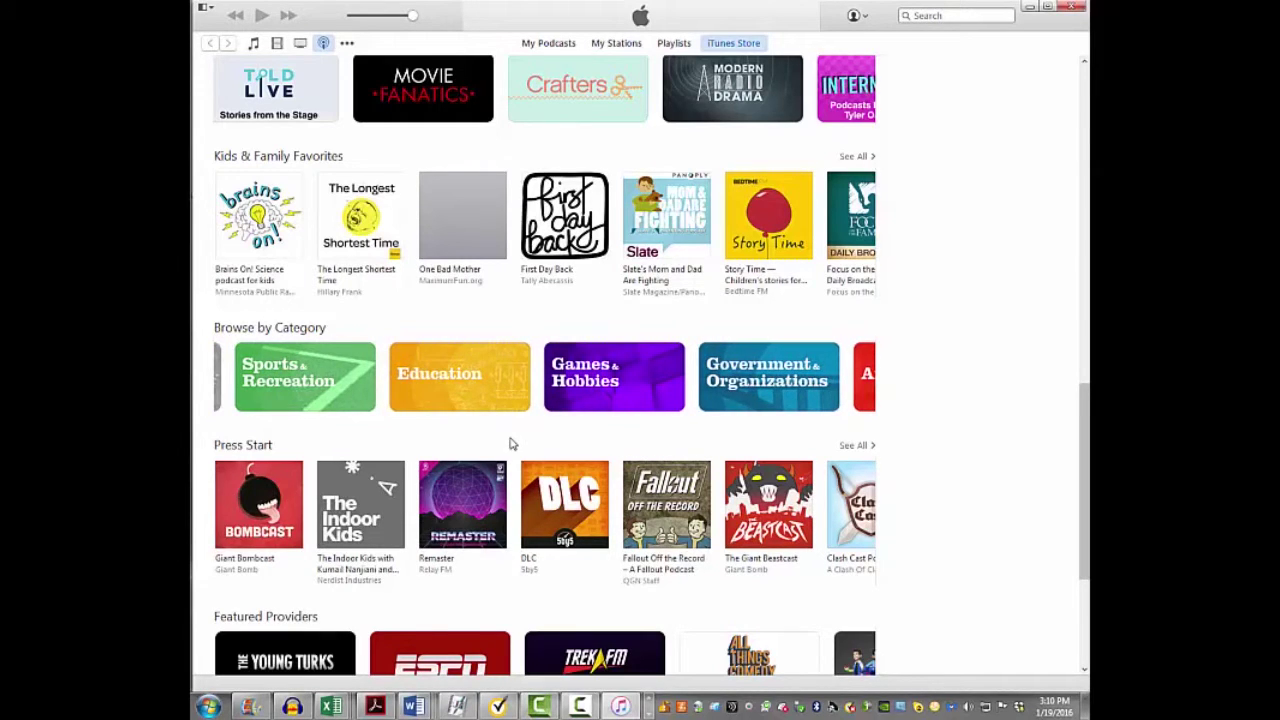
scroll(509, 443, down, 3)
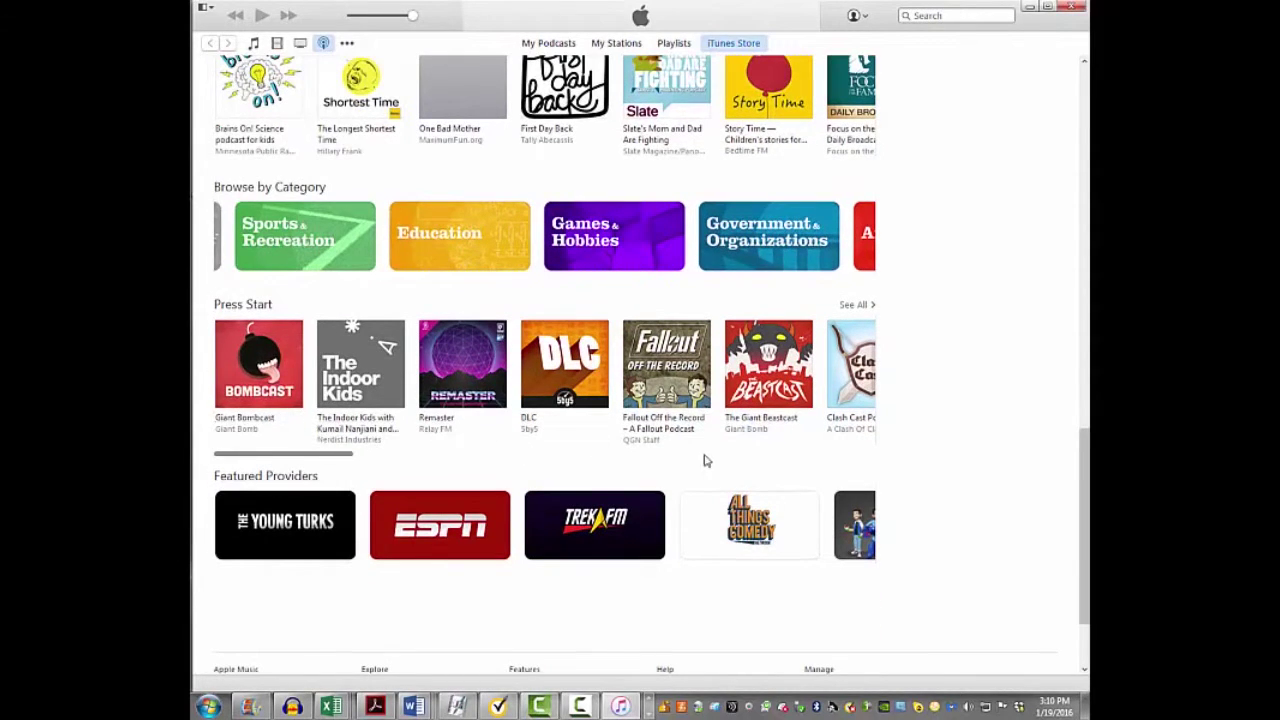
scroll(537, 436, down, 2)
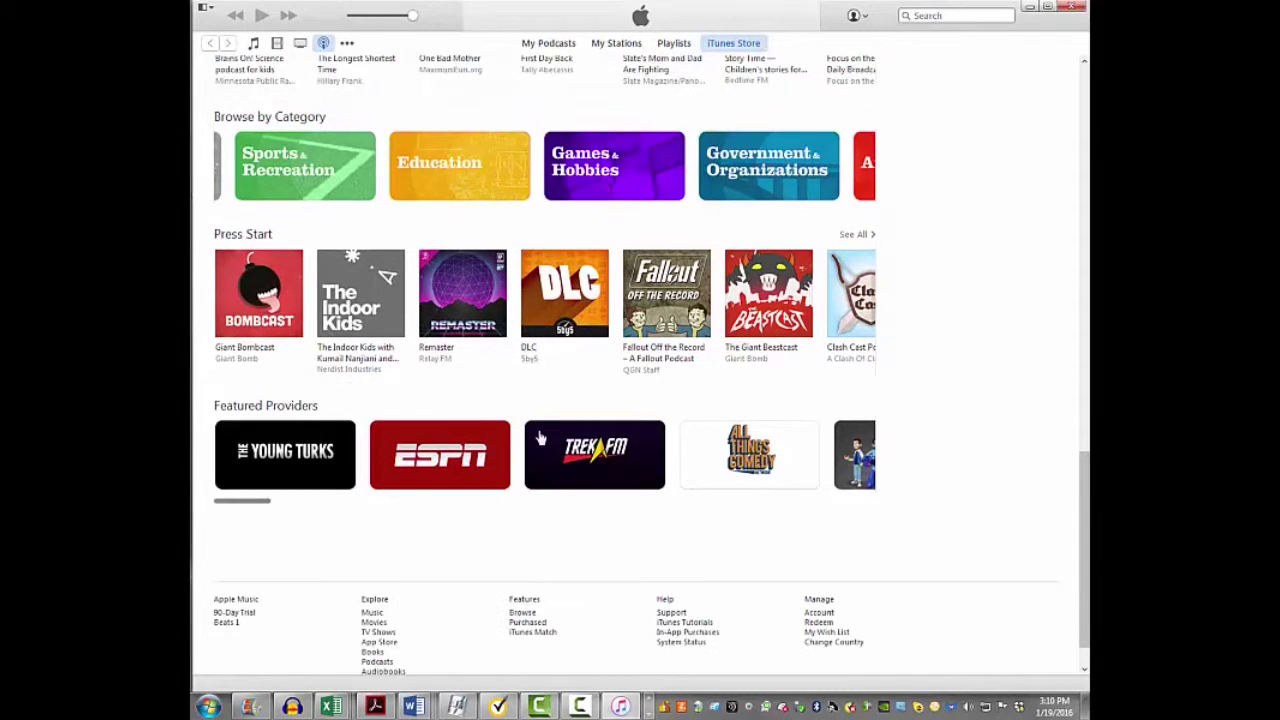
Scroll back up to the Election 2016 banner at the top of the Podcasts page
scroll(540, 438, up, 2)
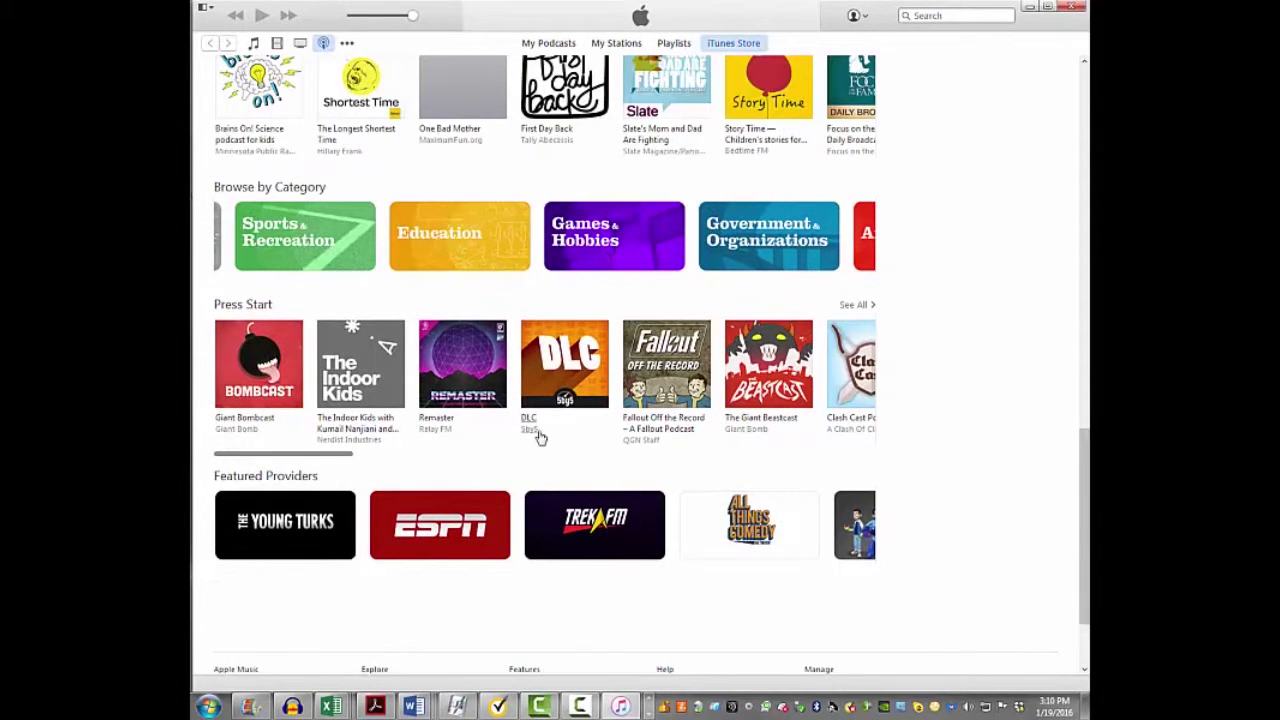
scroll(540, 437, up, 8)
scroll(543, 432, up, 20)
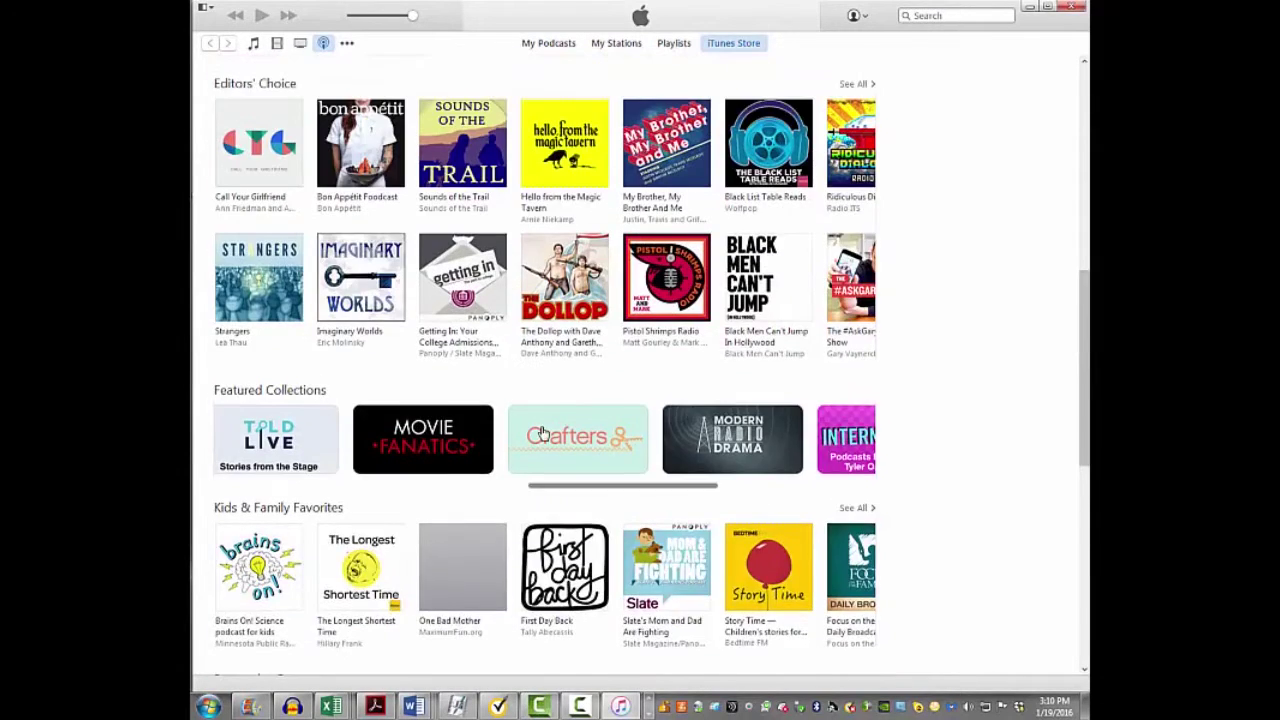
scroll(543, 432, up, 2)
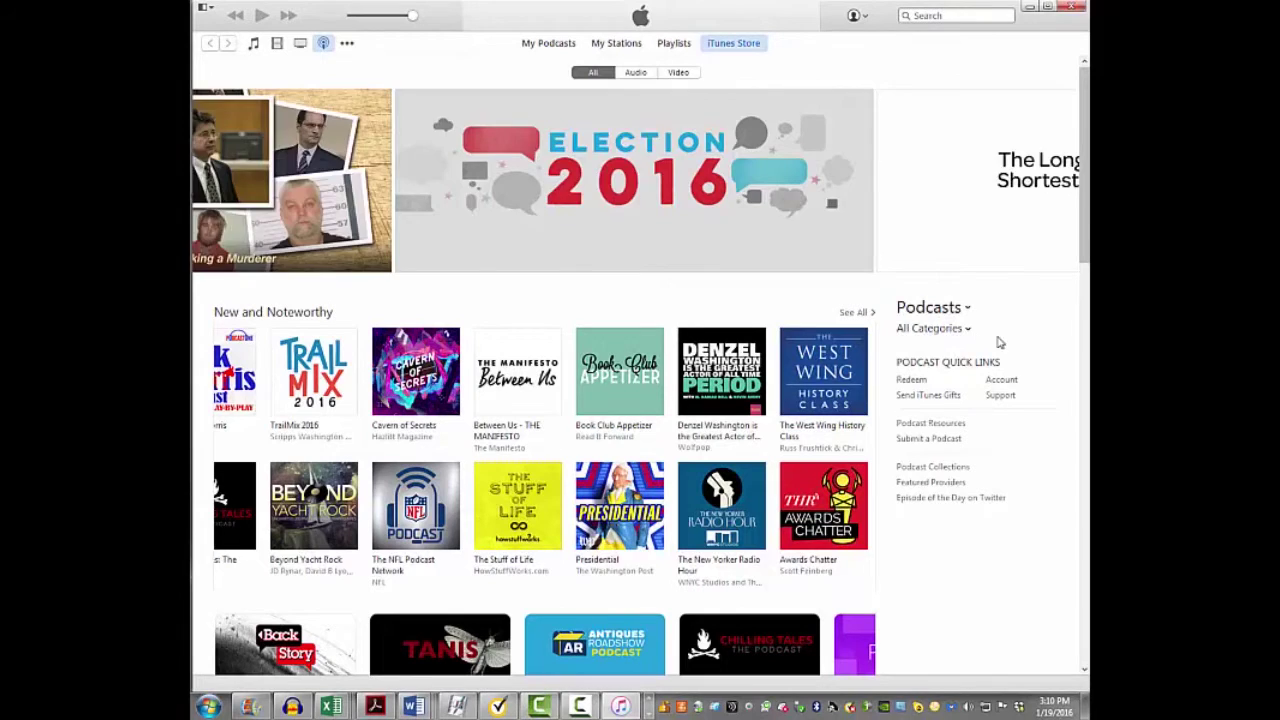
click(967, 330)
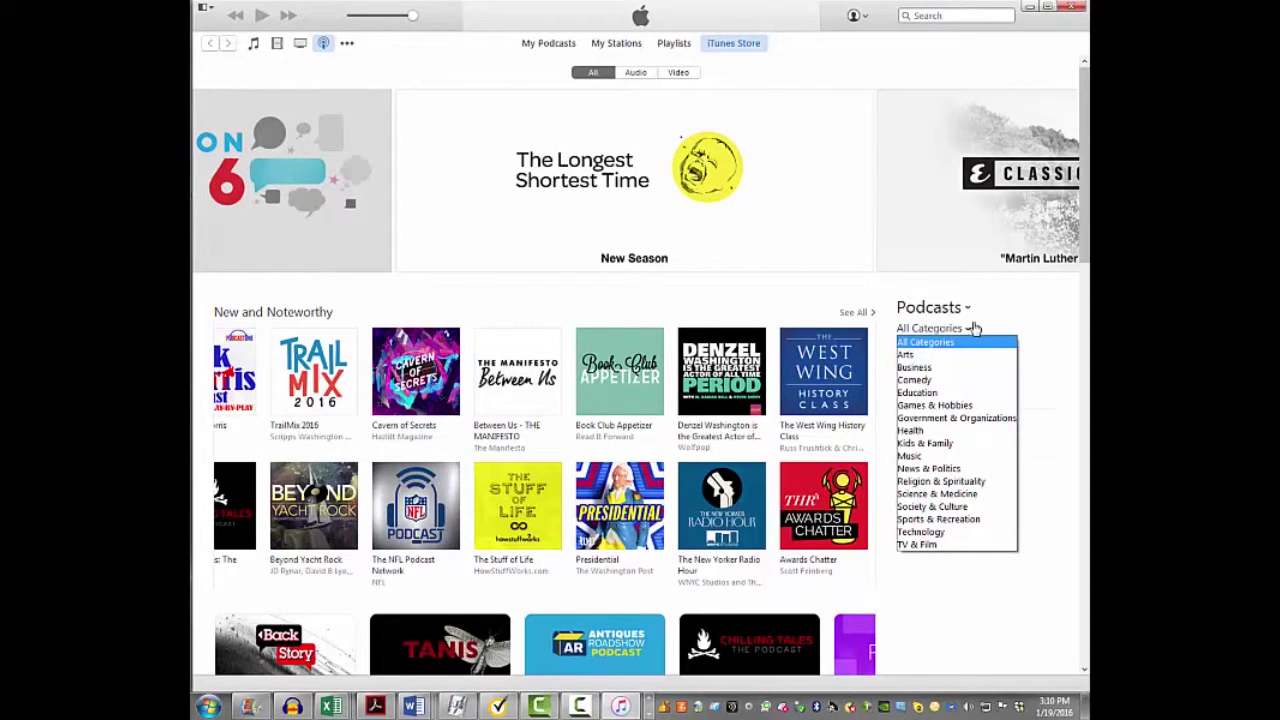
click(974, 329)
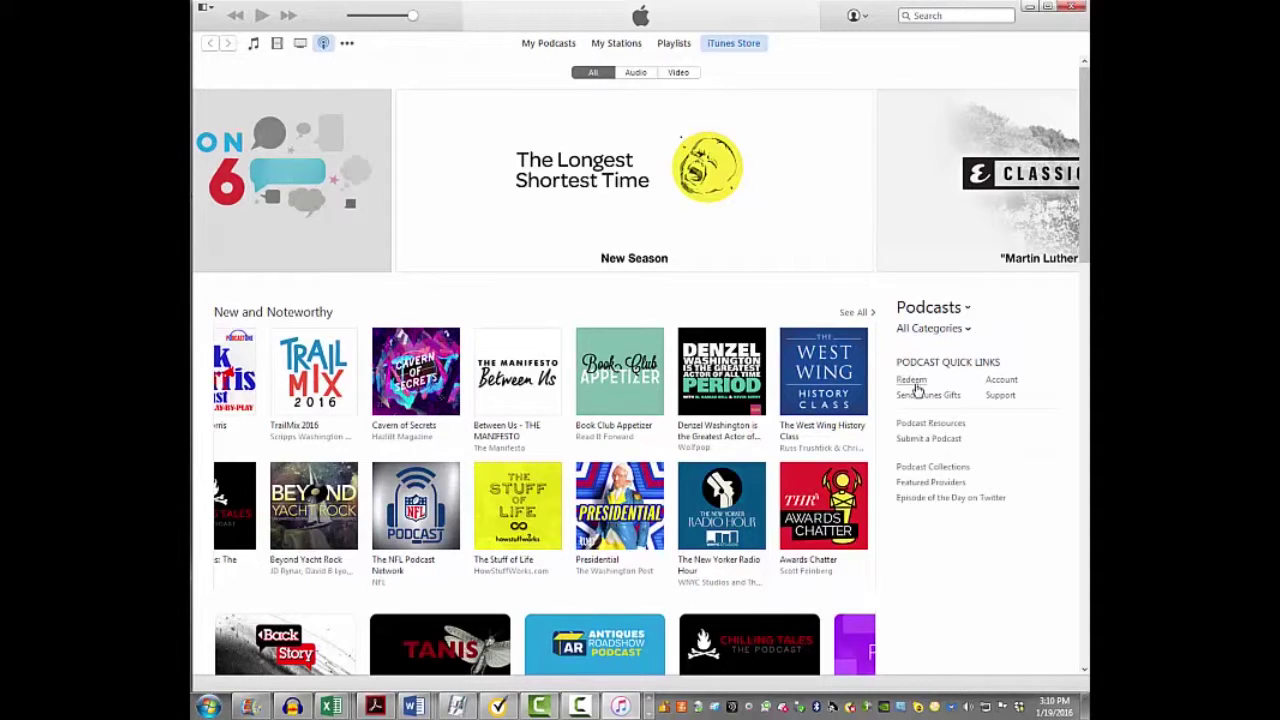